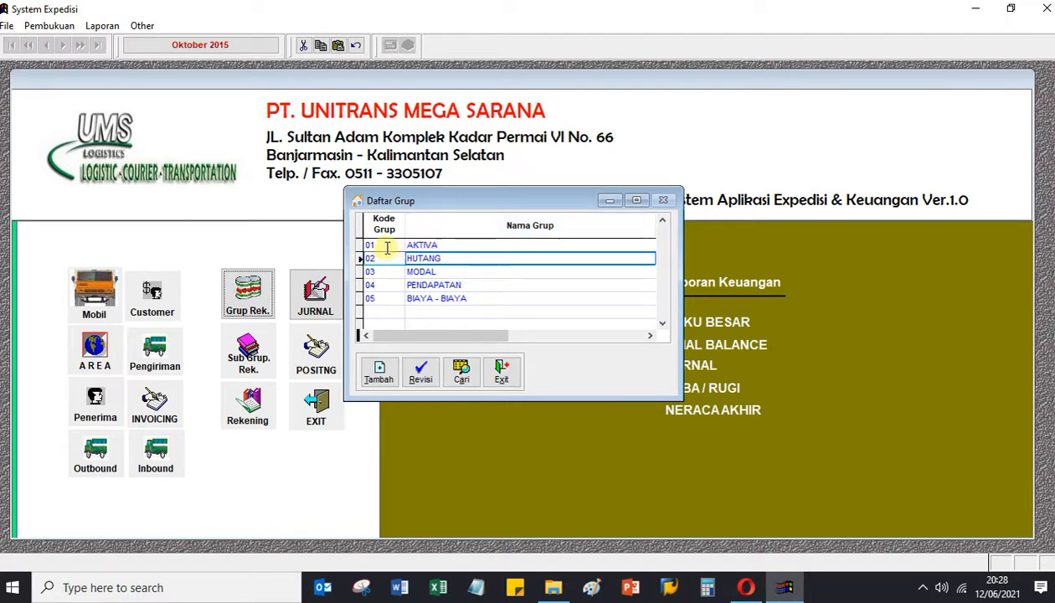
Review the MODAL, BIAYA - BIAYA, HUTANG and PENDAPATAN rows in Daftar Grup.
click(456, 245)
click(465, 272)
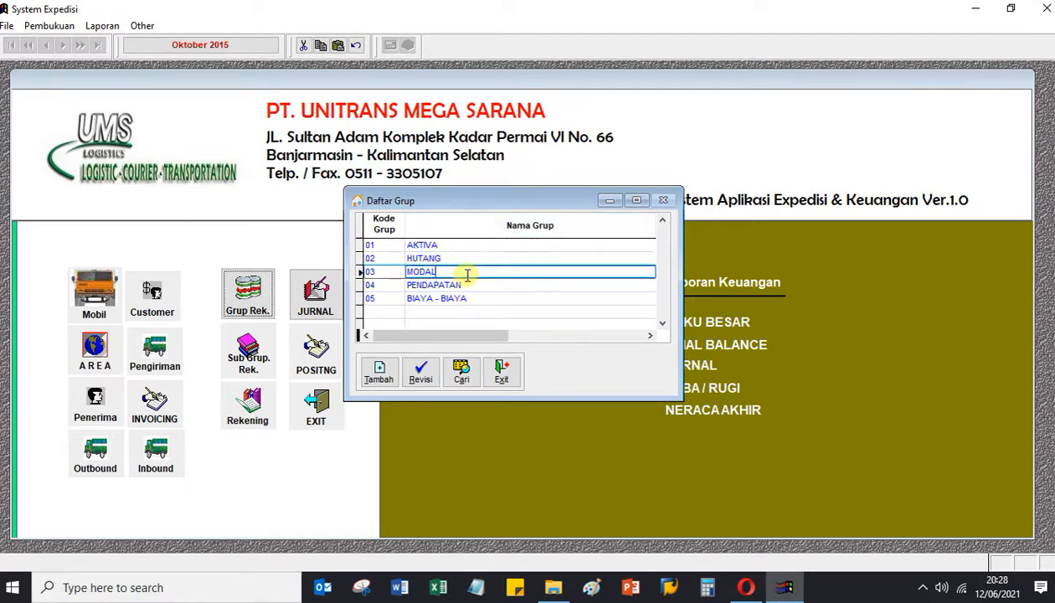
click(486, 293)
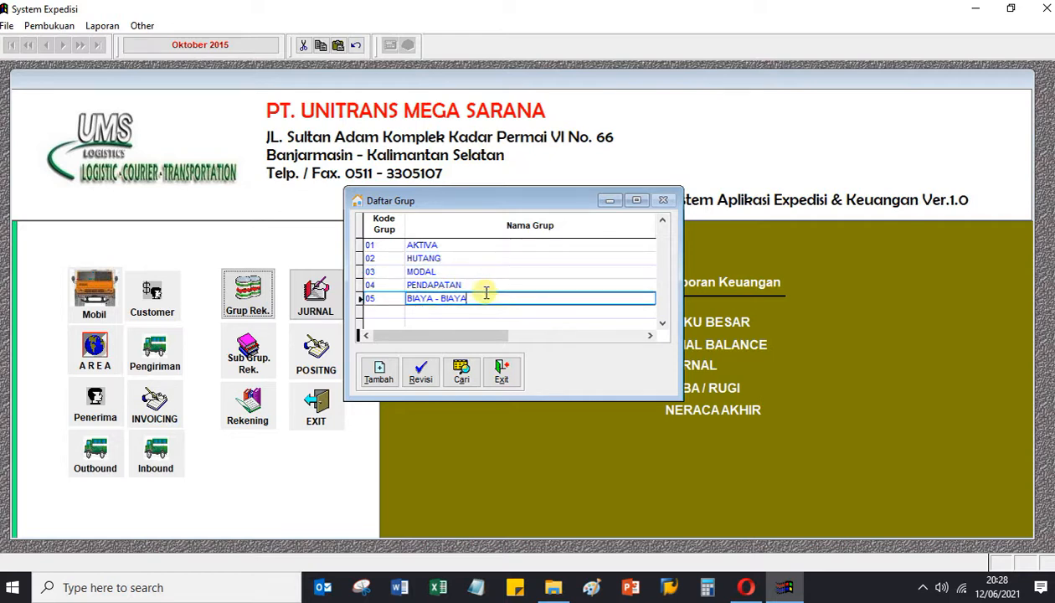
click(492, 272)
click(497, 257)
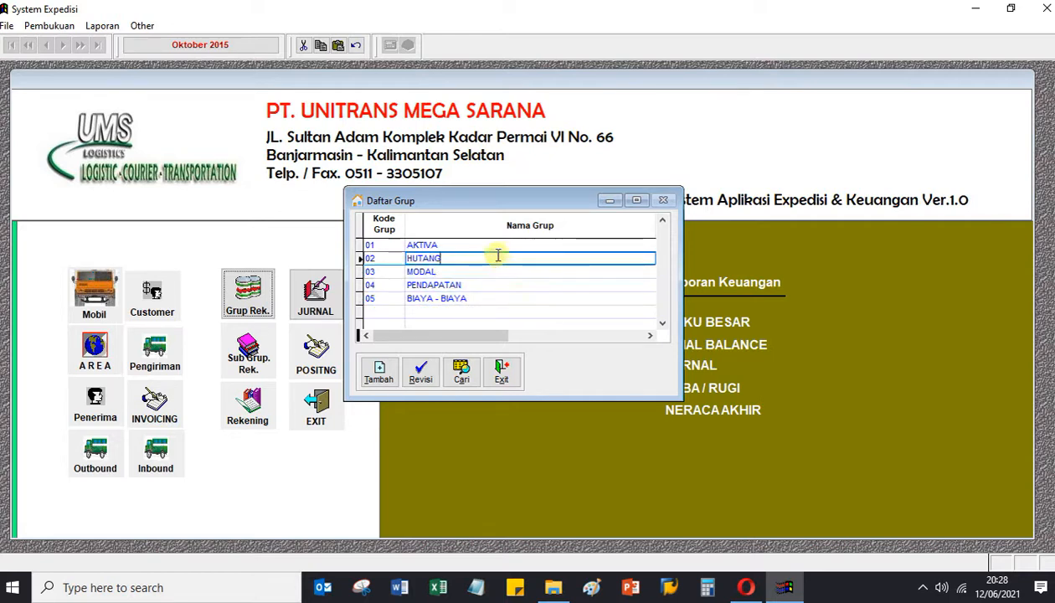
click(504, 272)
click(519, 299)
click(518, 286)
Check the HUTANG and AKTIVA groups, then leave Daftar Grup for the account sub-group list.
click(513, 272)
click(512, 258)
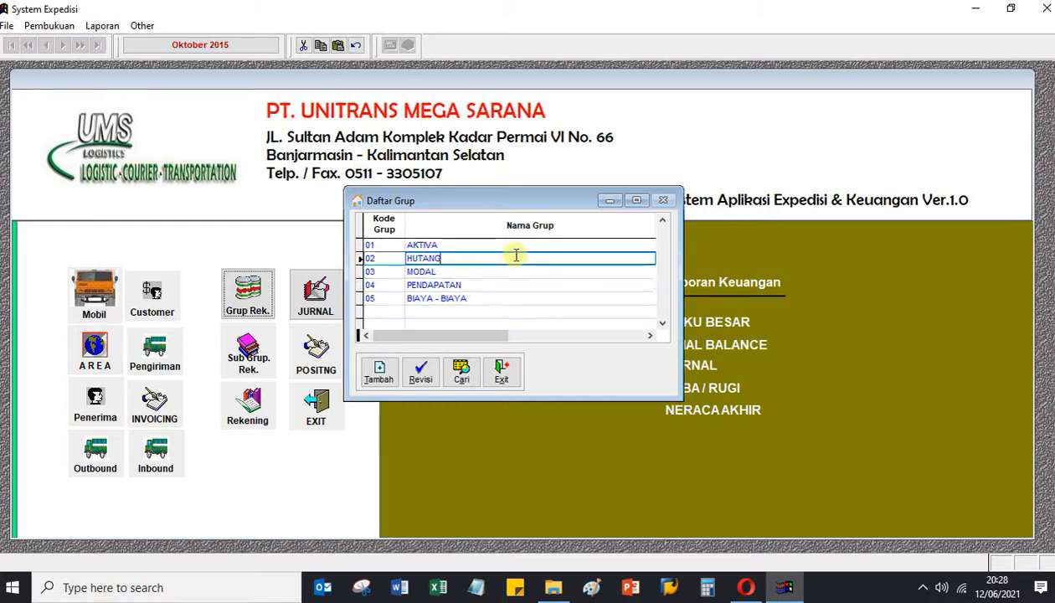
click(502, 244)
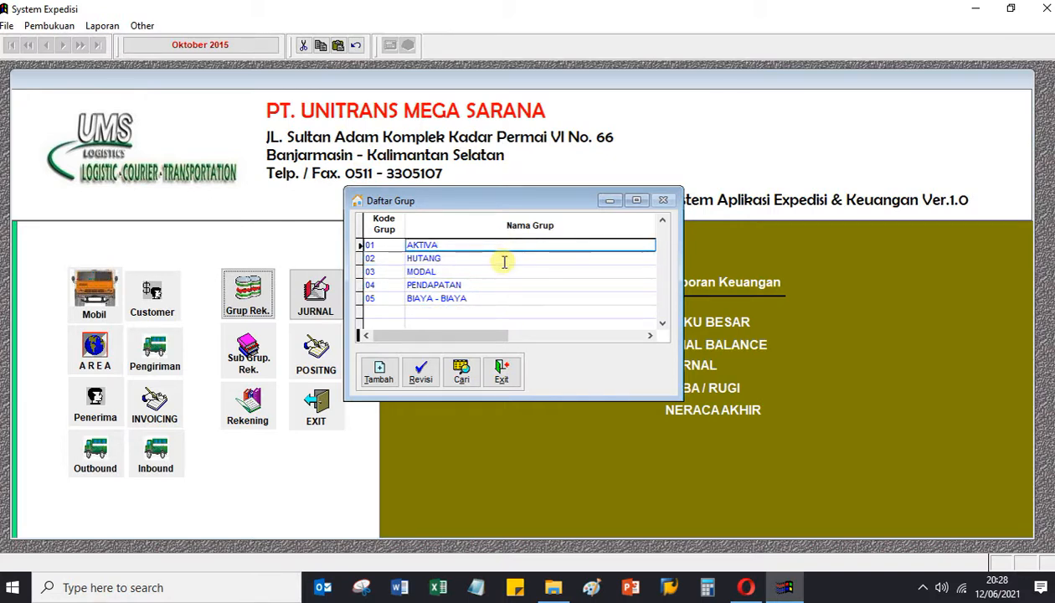
click(504, 259)
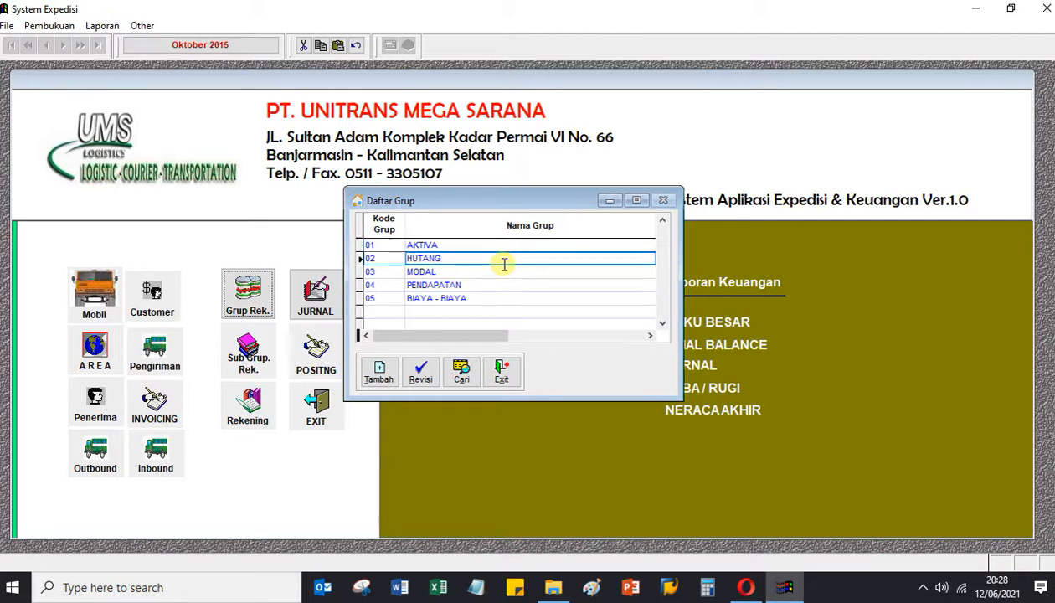
click(500, 369)
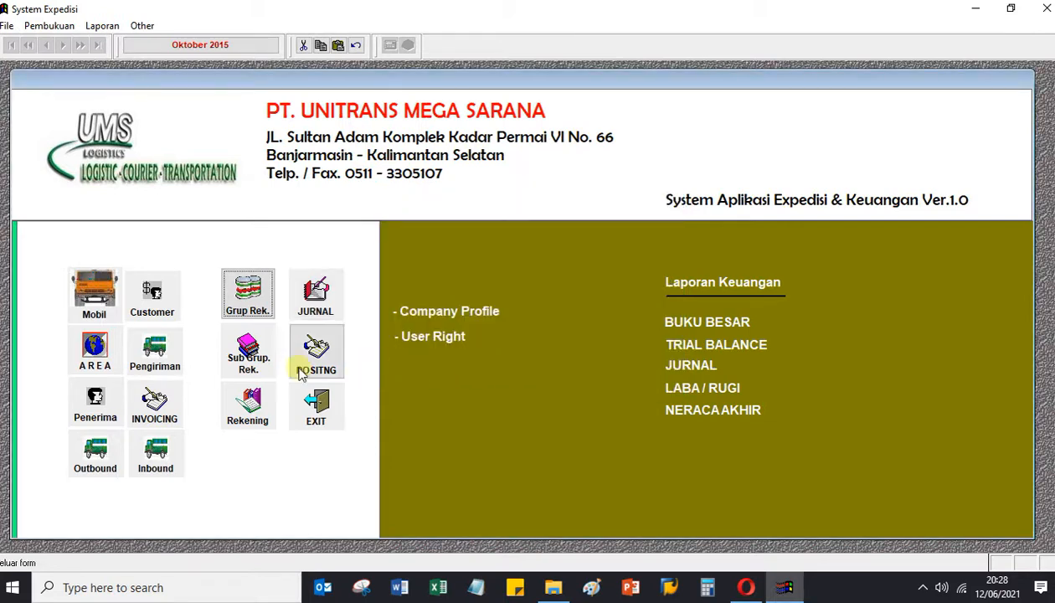
click(248, 351)
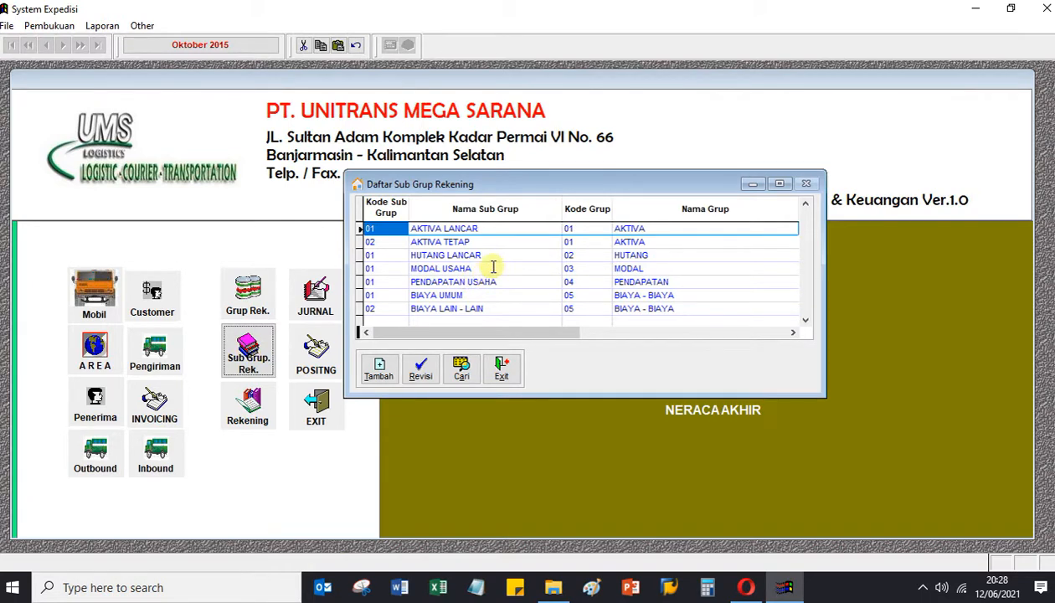
Inspect the AKTIVA TETAP sub-group's group and name cells.
click(641, 228)
click(655, 241)
click(655, 228)
click(657, 241)
click(657, 228)
click(658, 243)
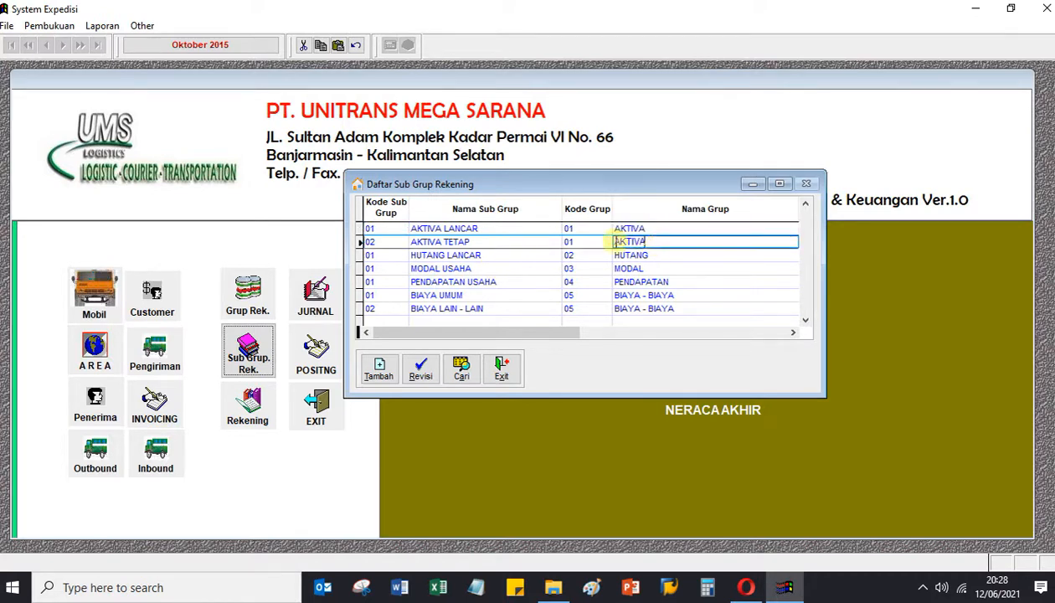
click(507, 231)
click(505, 242)
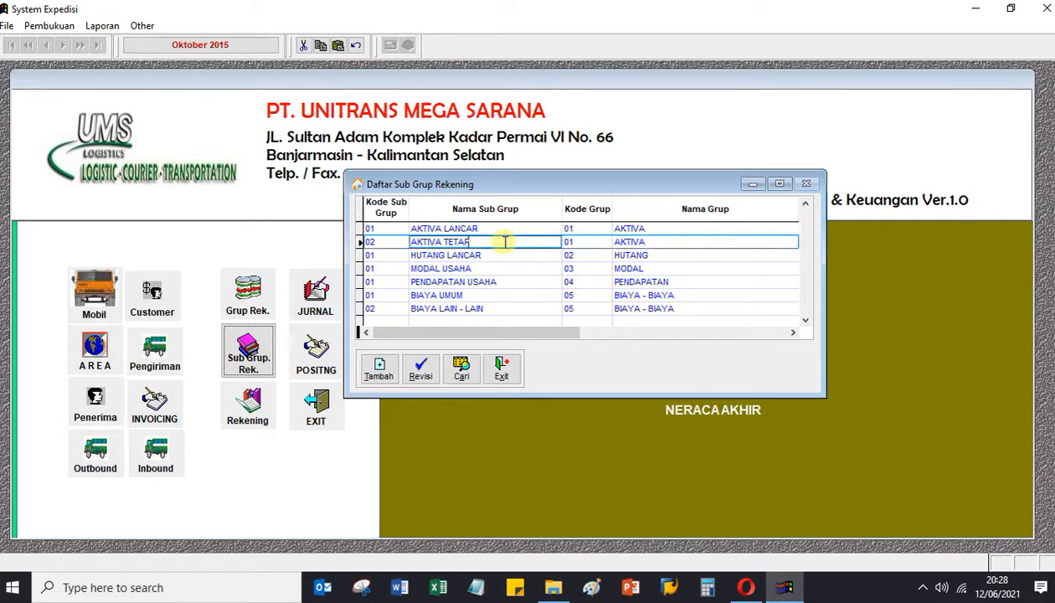
Check the MODAL USAHA, PENDAPATAN USAHA and HUTANG LANCAR rows, then exit Daftar Sub Grup Rekening.
click(546, 255)
click(628, 268)
click(510, 272)
click(511, 278)
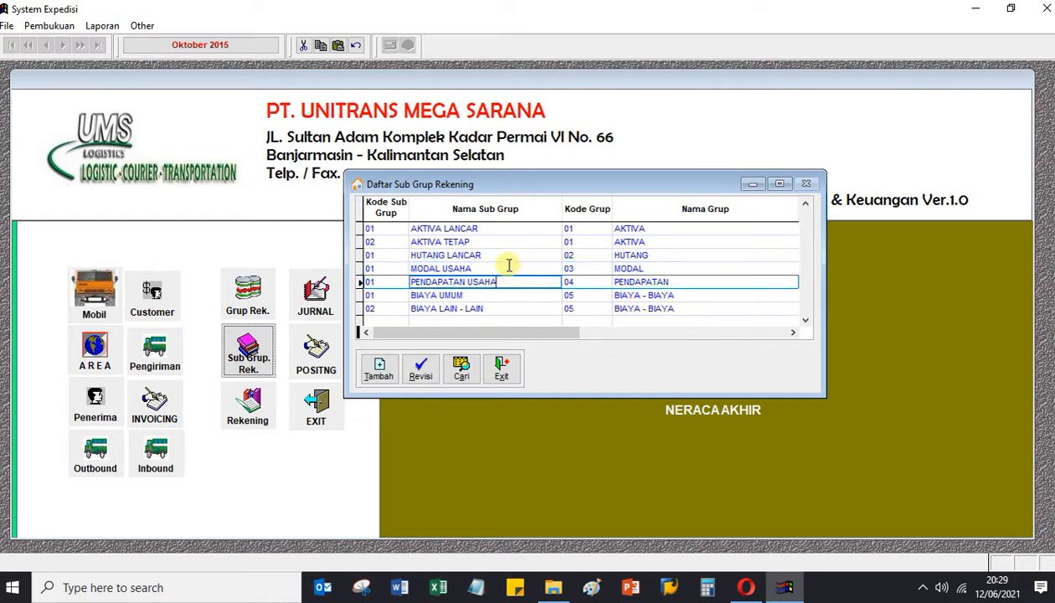
click(701, 257)
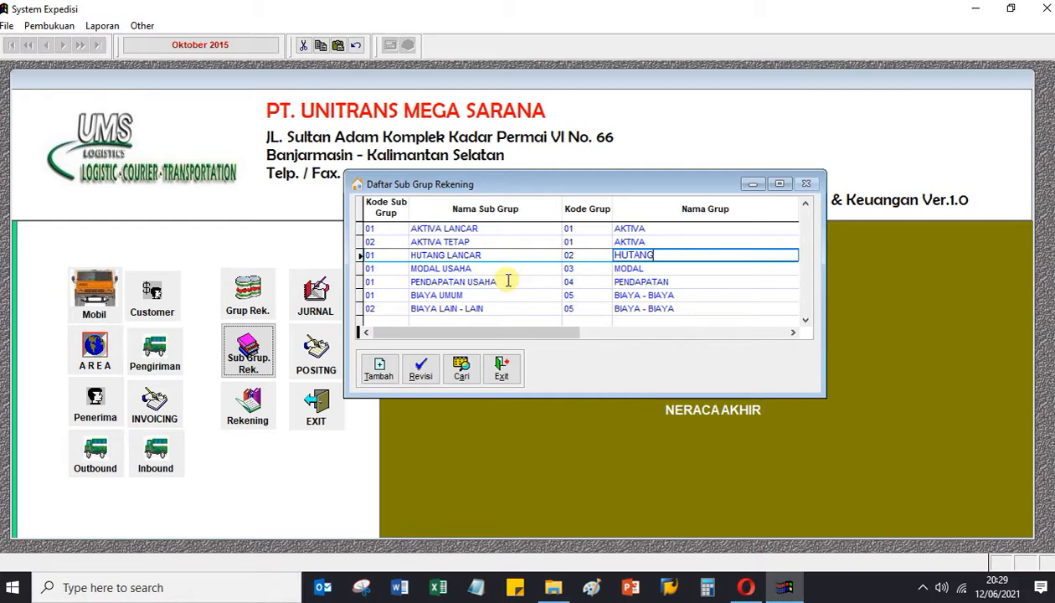
click(501, 369)
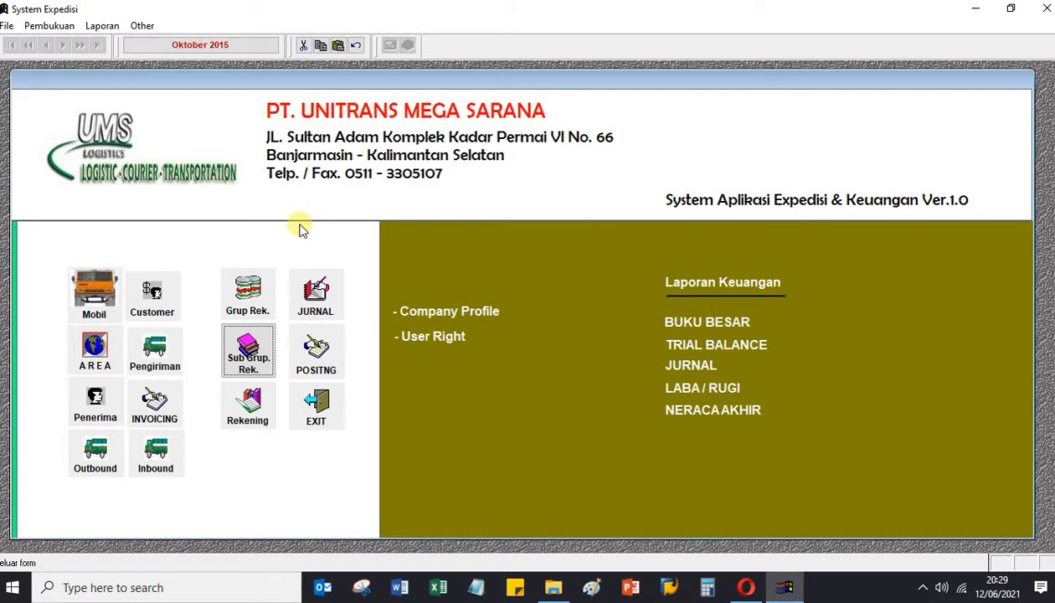
Open Daftar Rekening and browse the BANK BCA, BANK BRI, BANK BRI SYARIAH and KAS accounts.
click(251, 408)
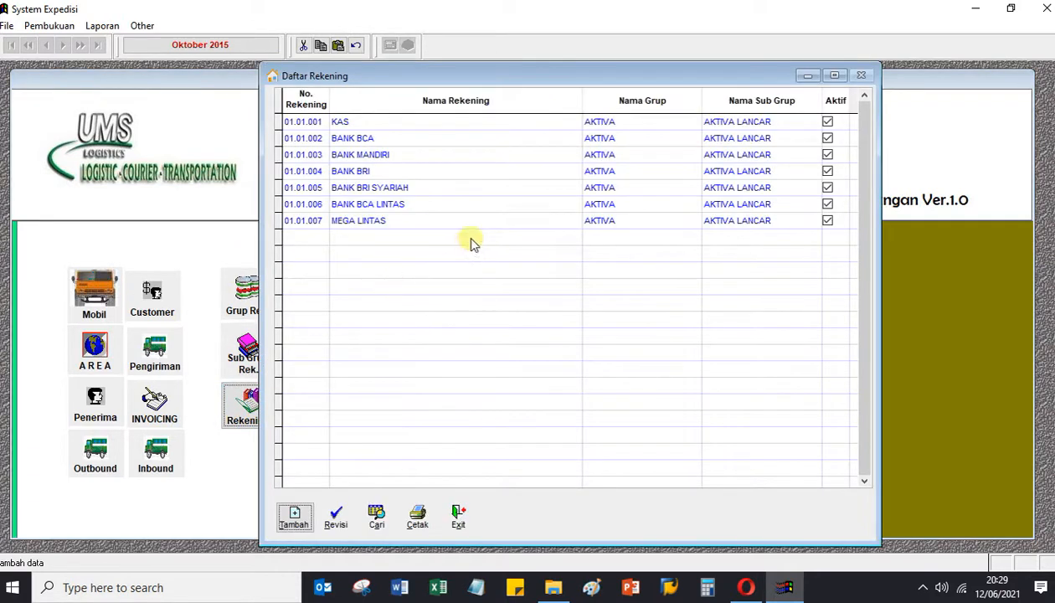
click(448, 137)
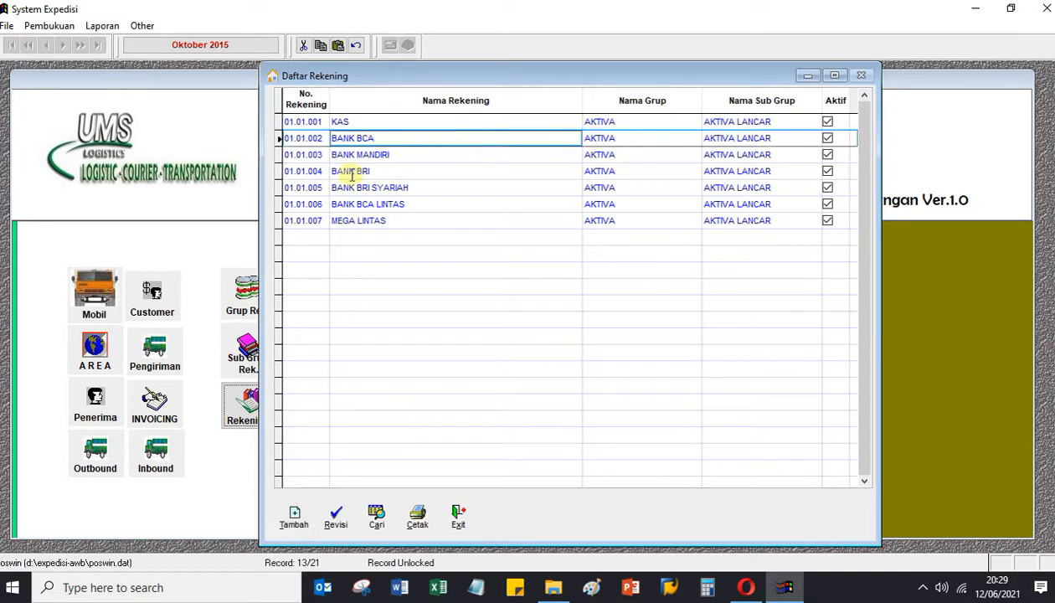
click(519, 206)
click(494, 171)
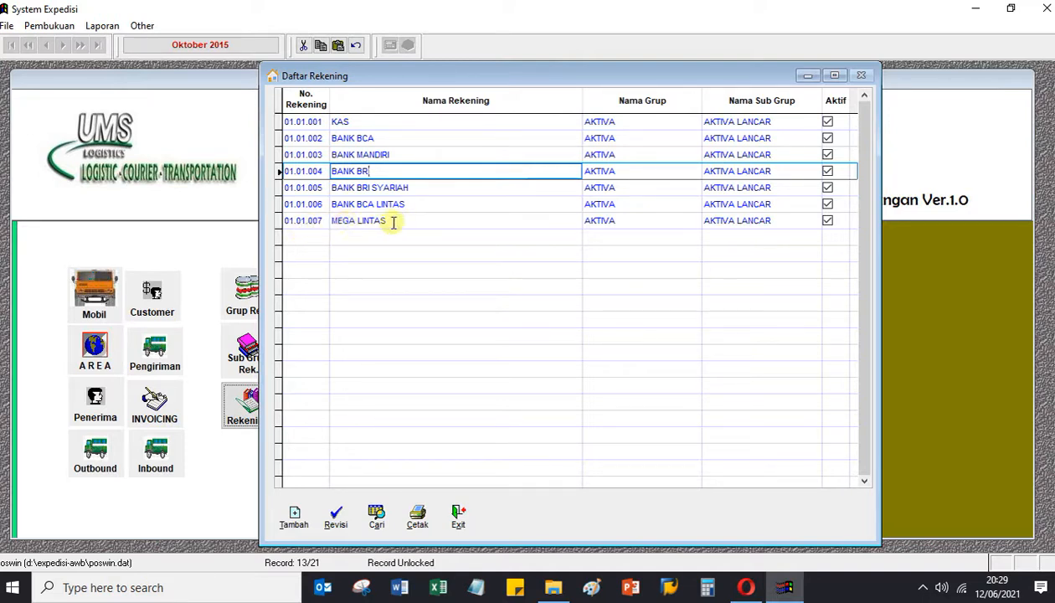
click(457, 209)
click(456, 185)
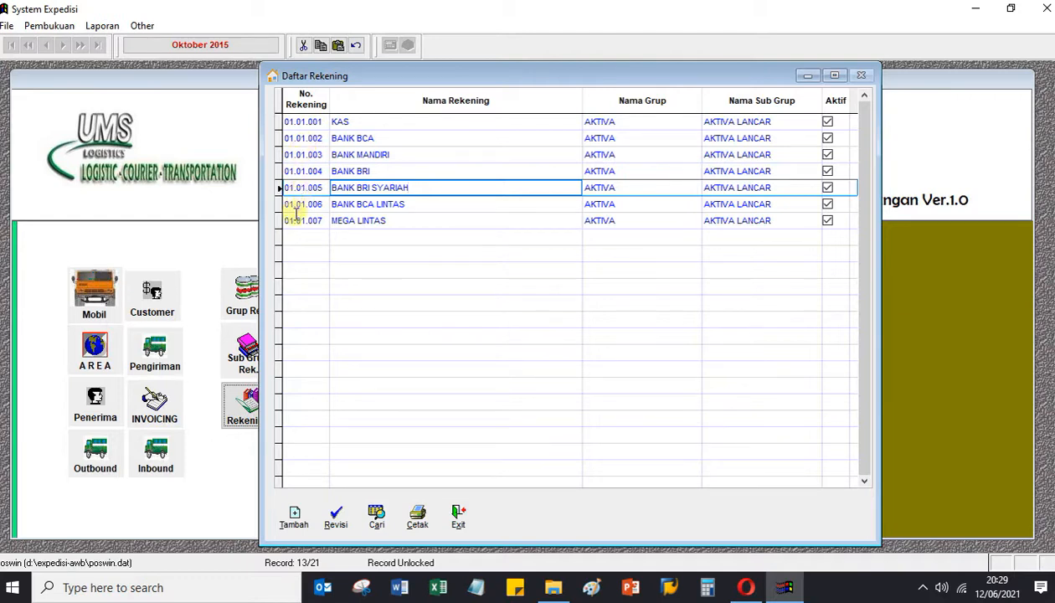
click(297, 122)
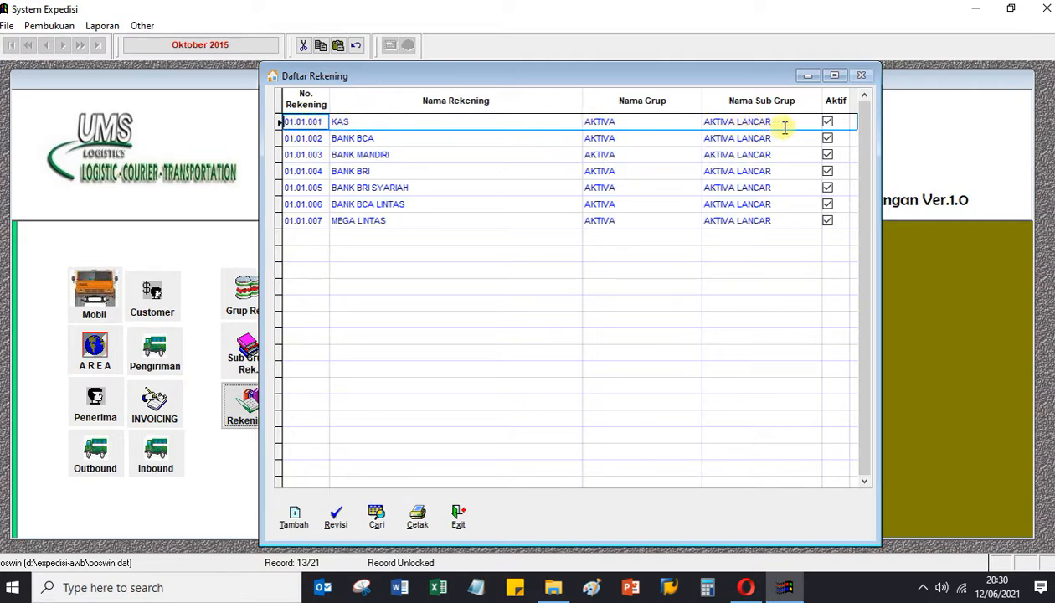
Compare the KAS and BANK BCA rows, then open Revisi Rekening for BANK BCA 01.01.002.
click(366, 121)
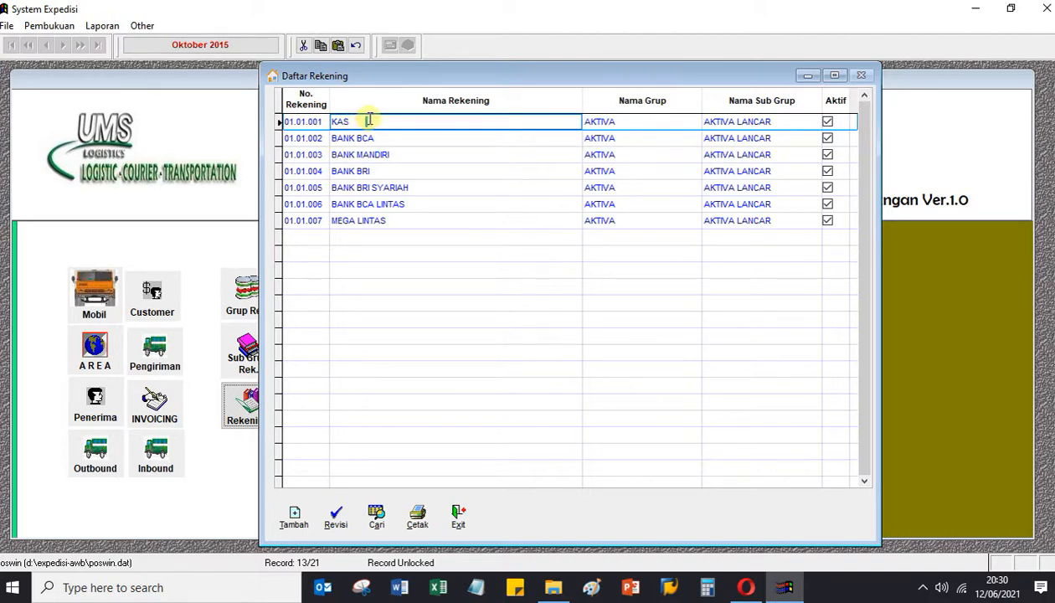
click(412, 138)
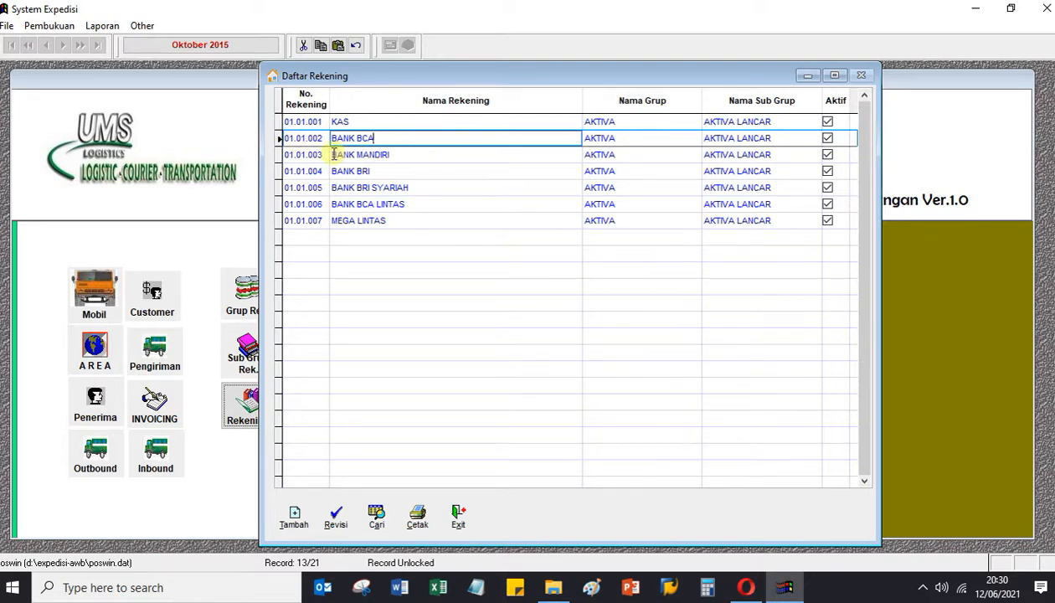
click(789, 140)
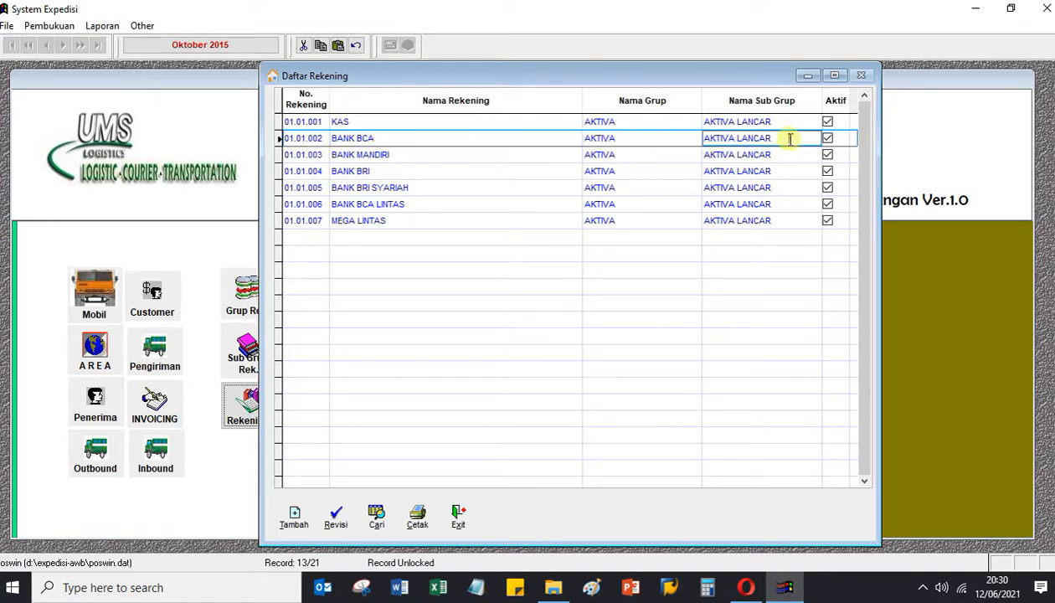
click(403, 139)
click(407, 124)
click(398, 139)
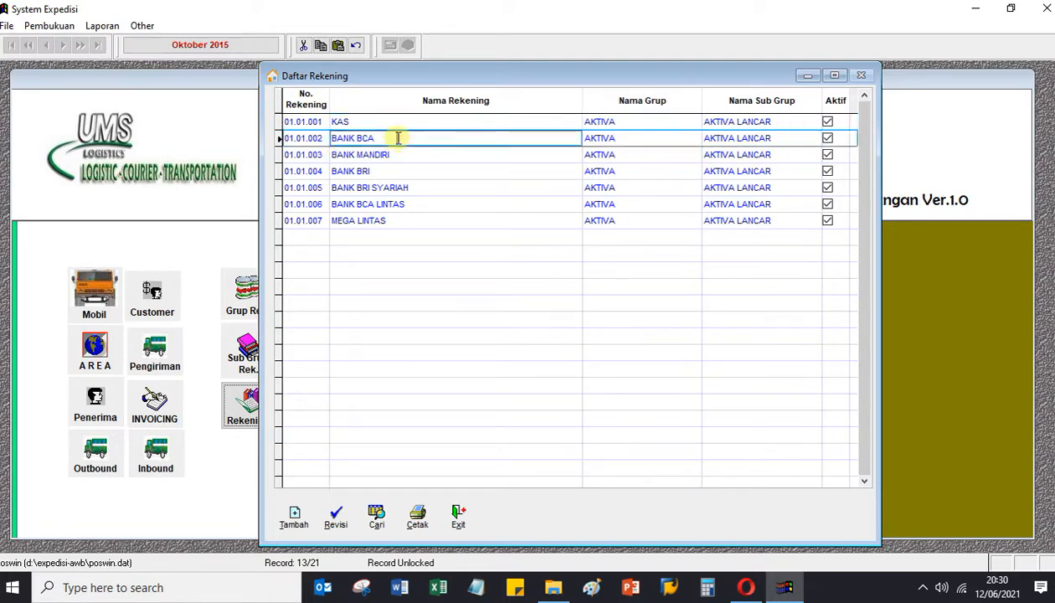
click(404, 123)
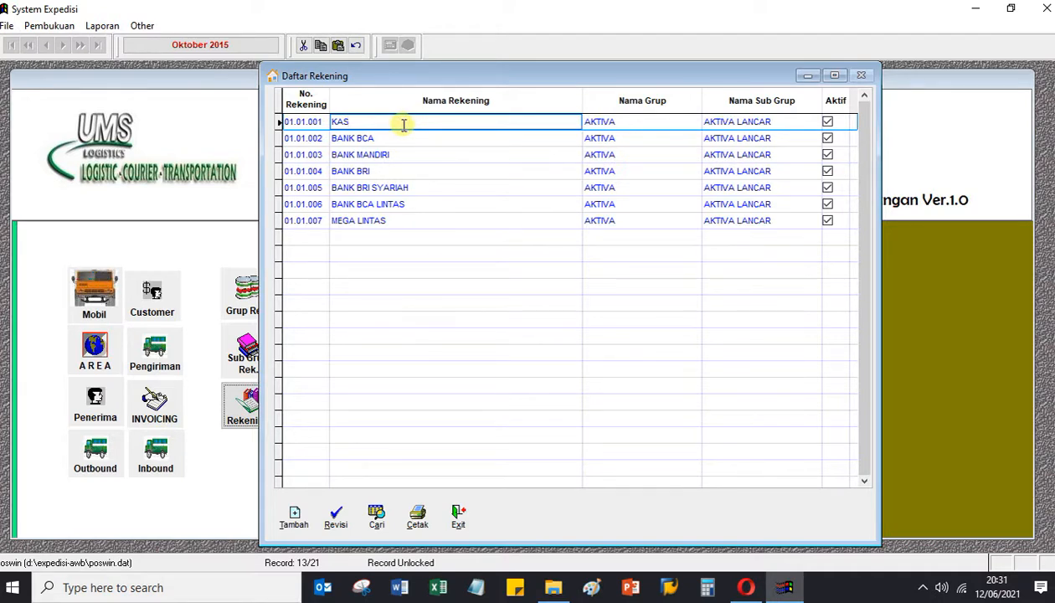
click(399, 139)
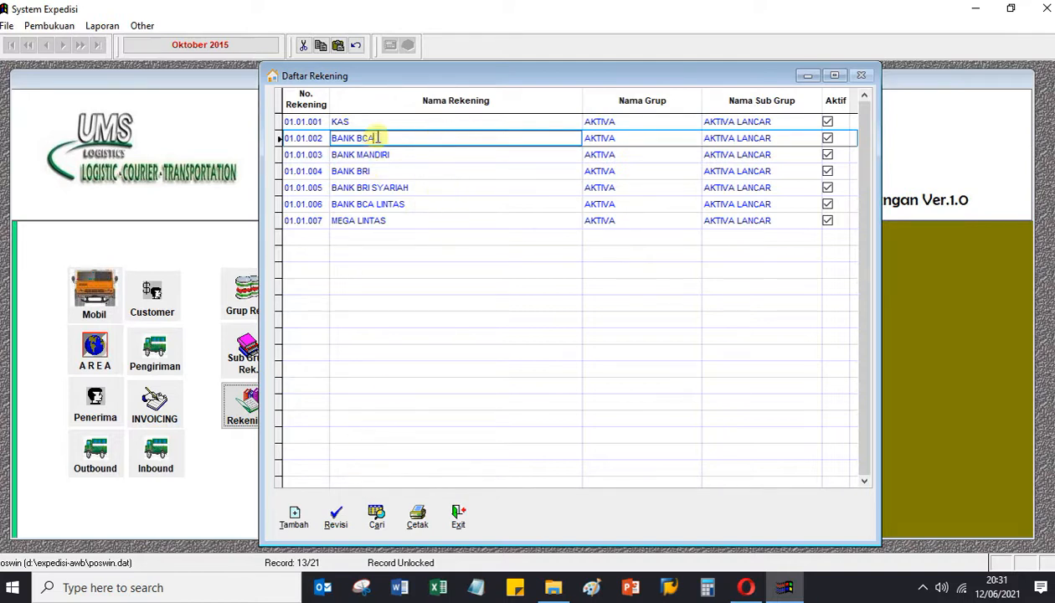
click(335, 513)
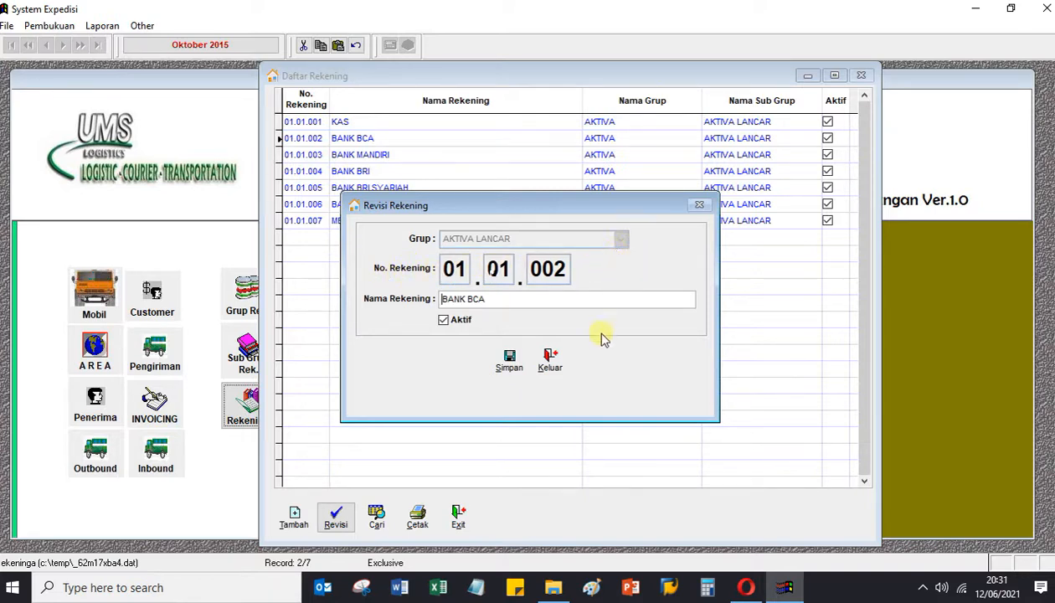
Close the BANK BCA revision and blank Tambah Rekening forms unsaved, then reopen Daftar Rekening.
click(549, 359)
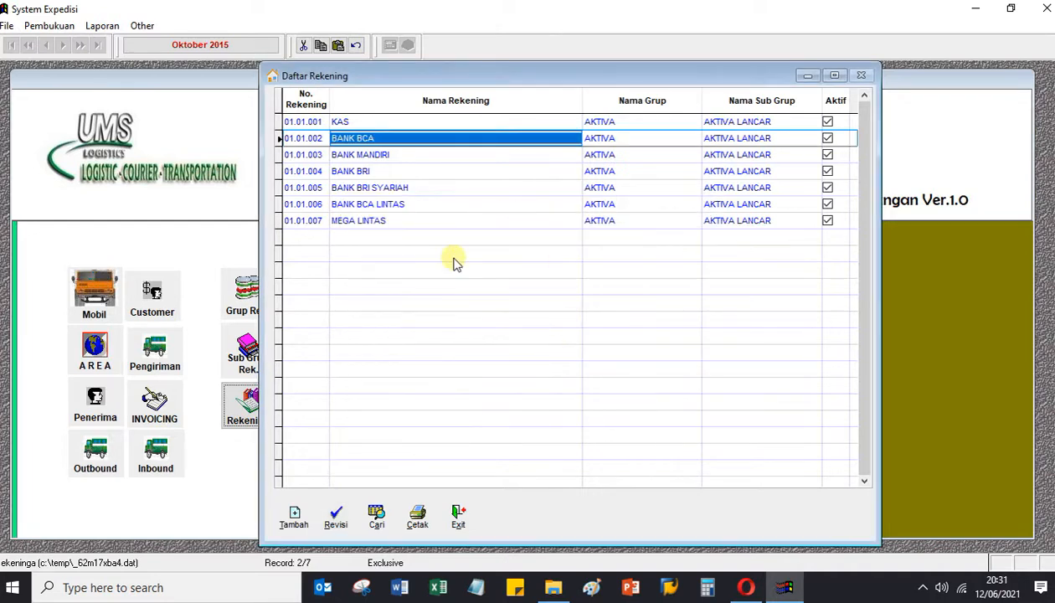
click(296, 514)
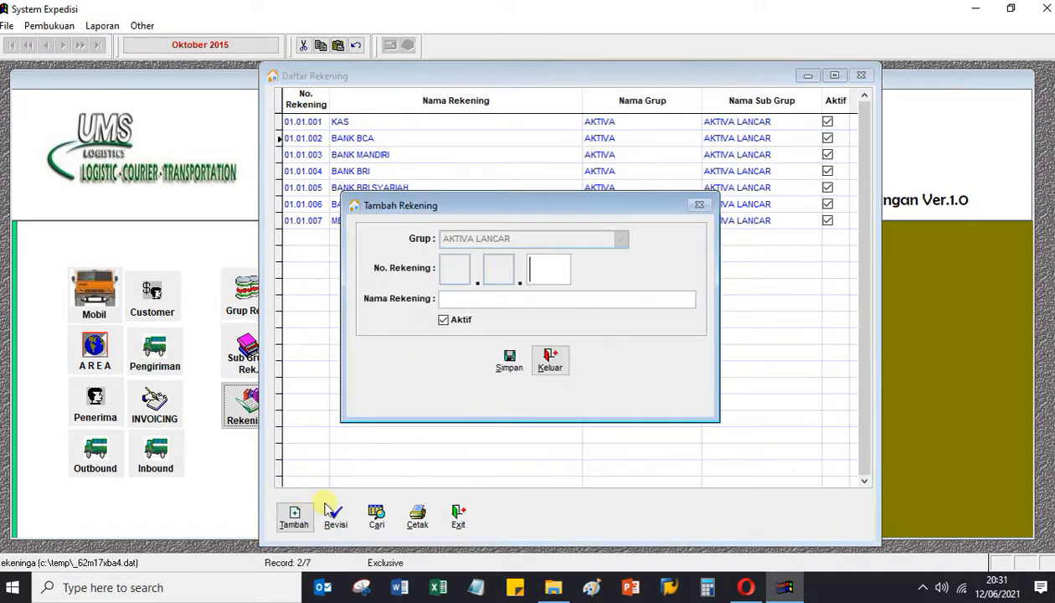
click(549, 356)
click(393, 136)
click(299, 170)
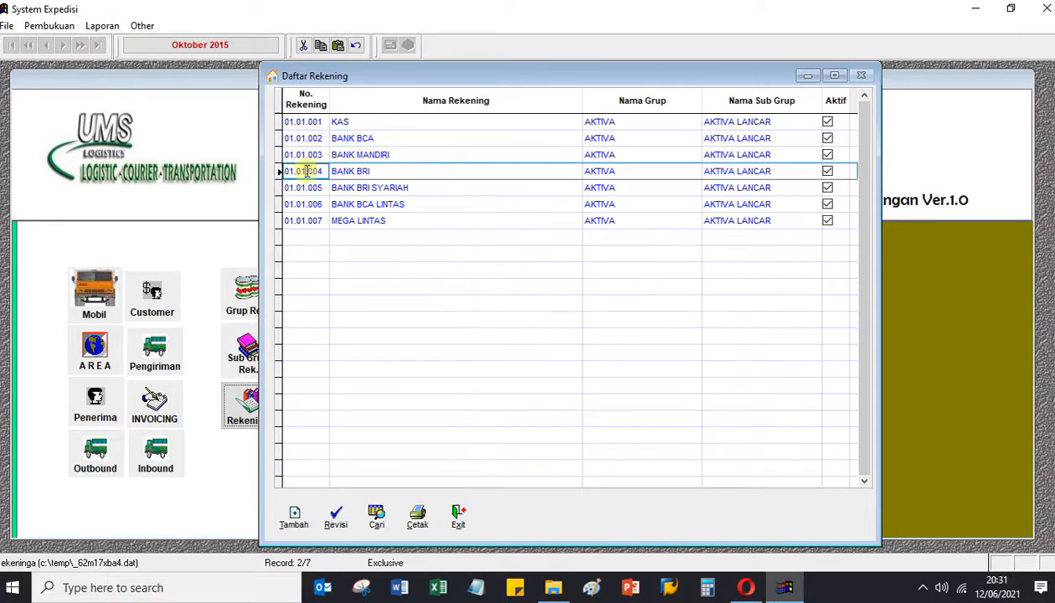
click(458, 516)
click(266, 396)
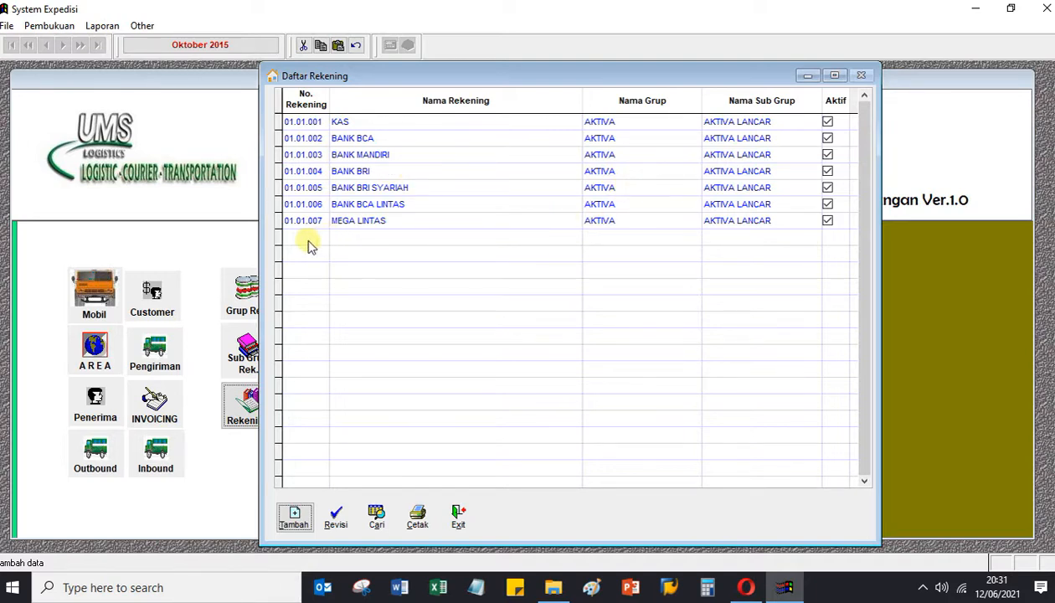
Save a new active account 05.01.001 'Biaya Listrik Air' in group BIAYA UMUM.
click(295, 517)
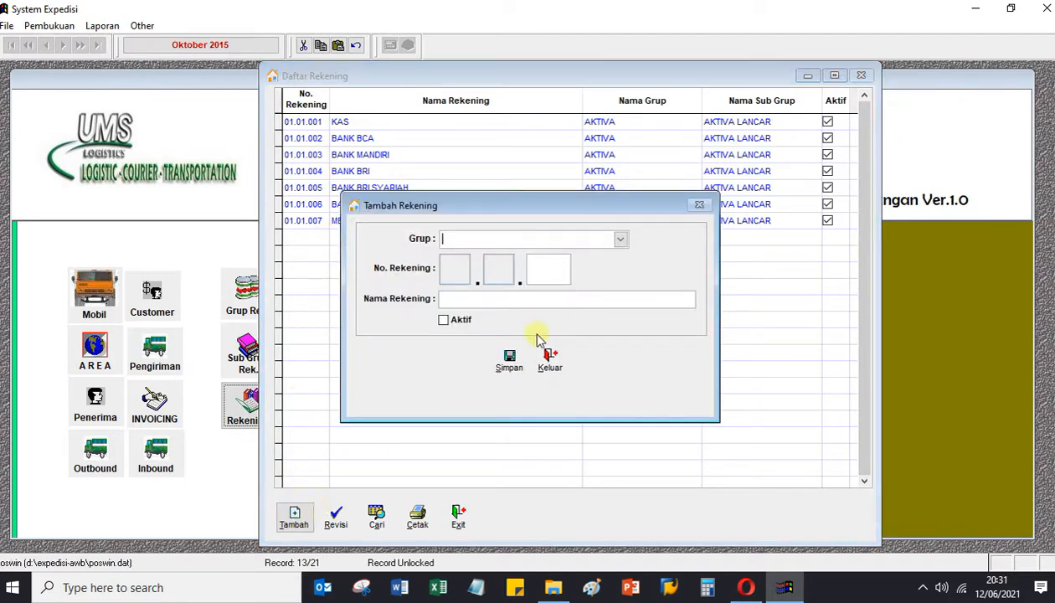
click(621, 240)
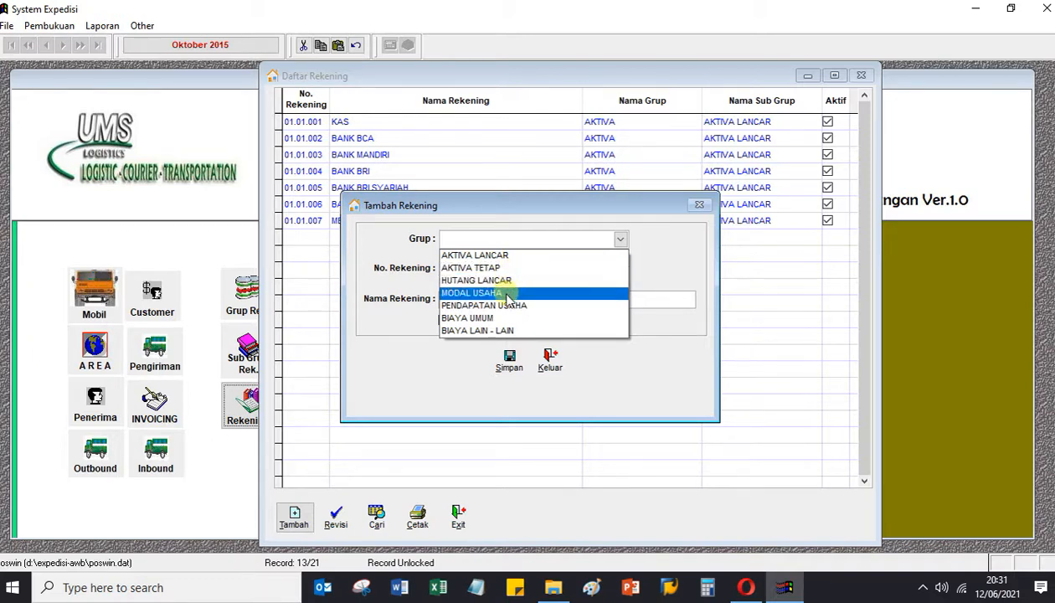
click(502, 317)
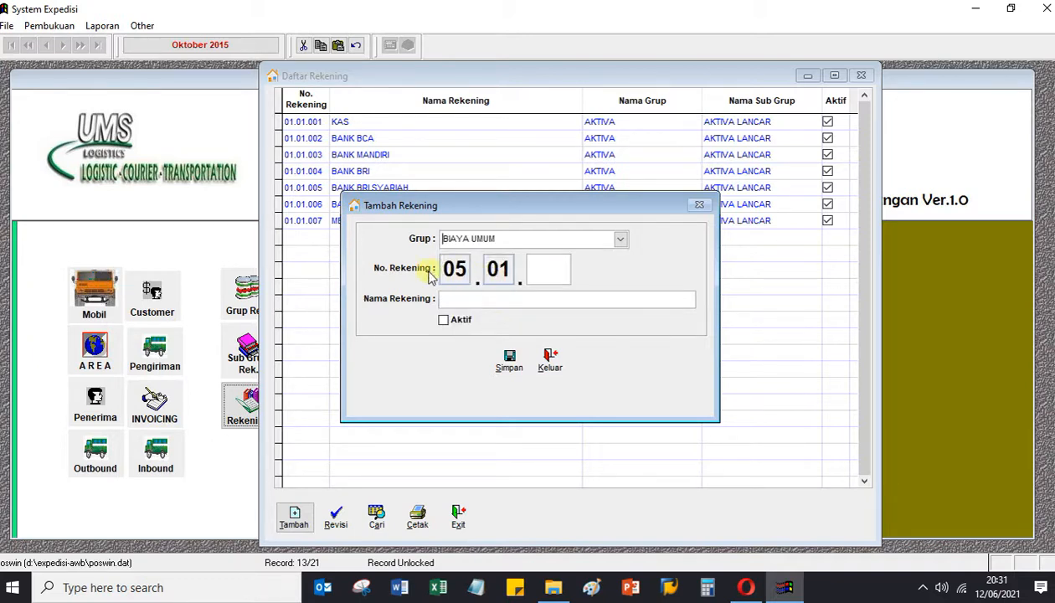
click(544, 268)
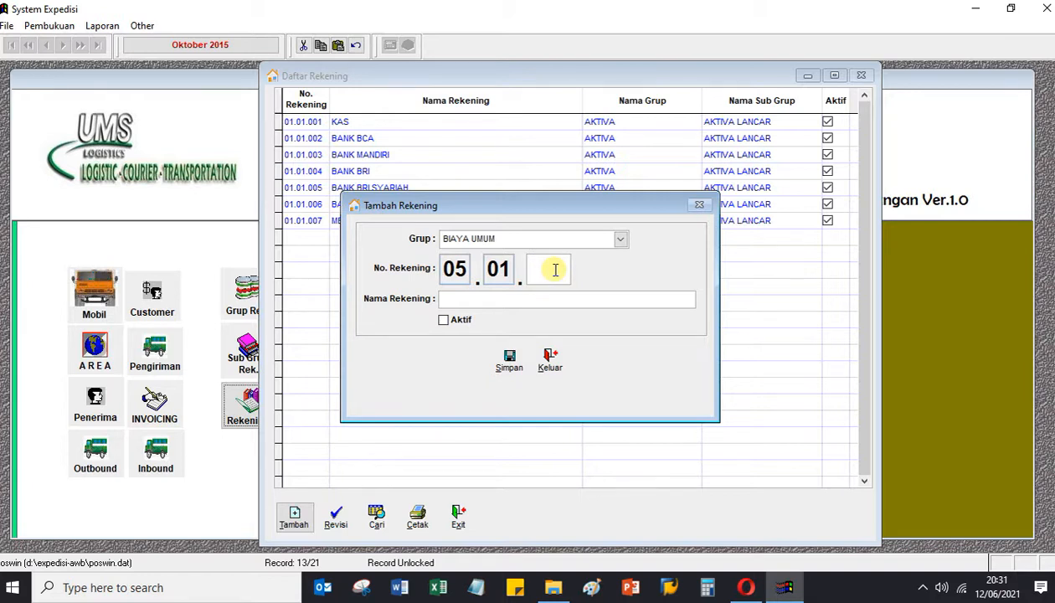
text(001)
click(490, 300)
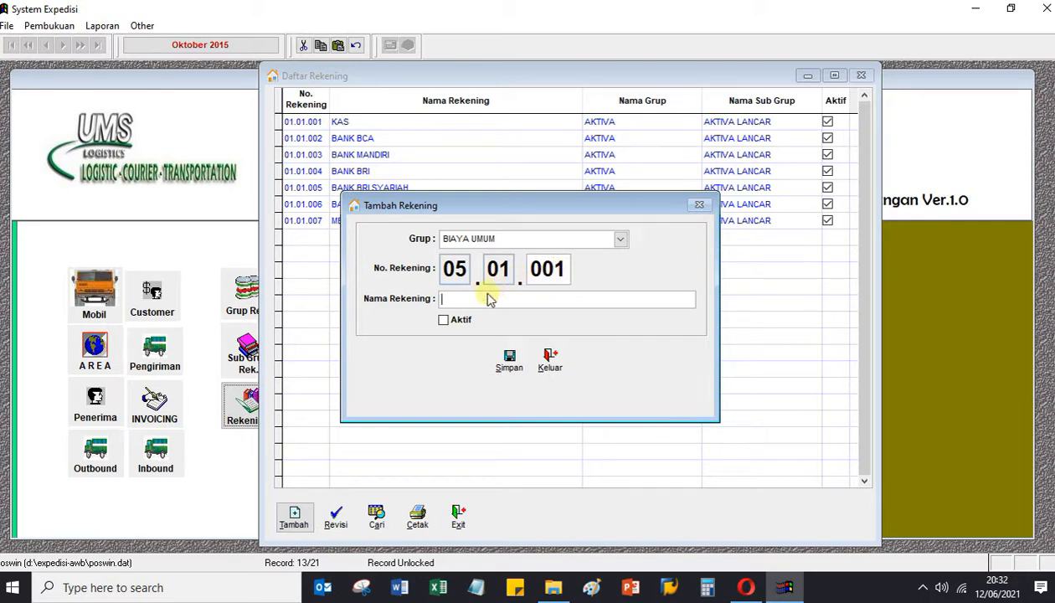
text(Biaya Listrik Air)
click(442, 320)
click(507, 360)
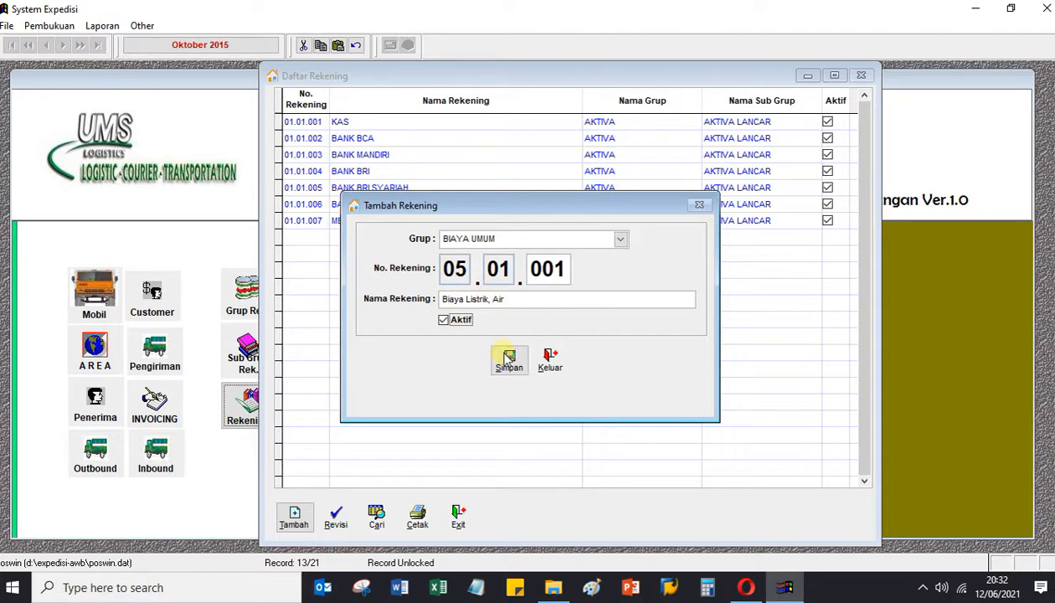
click(506, 346)
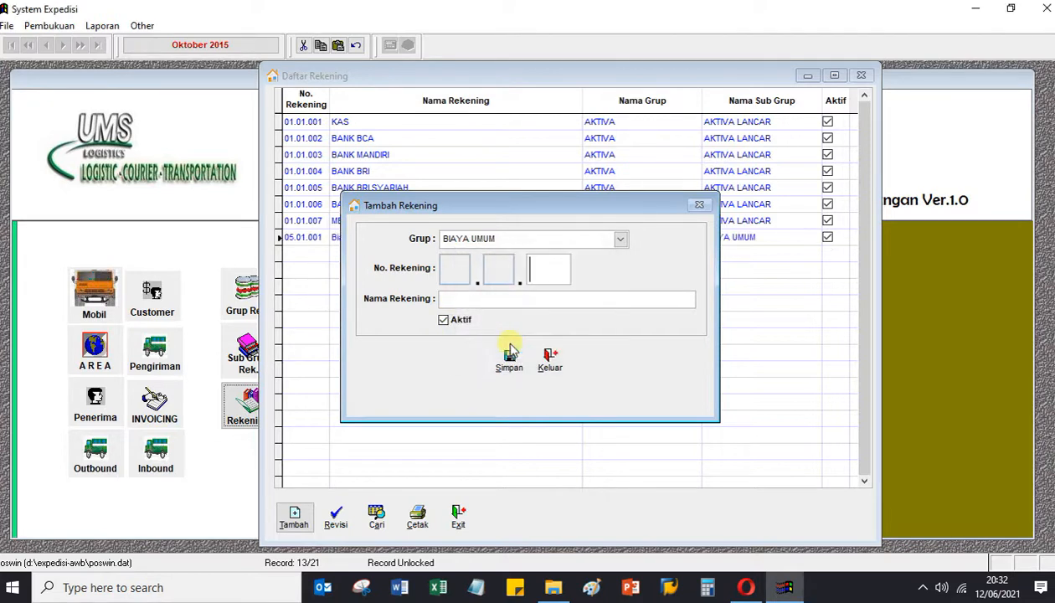
click(552, 352)
Open a print preview of the eight-account Daftar Rekening list.
click(432, 238)
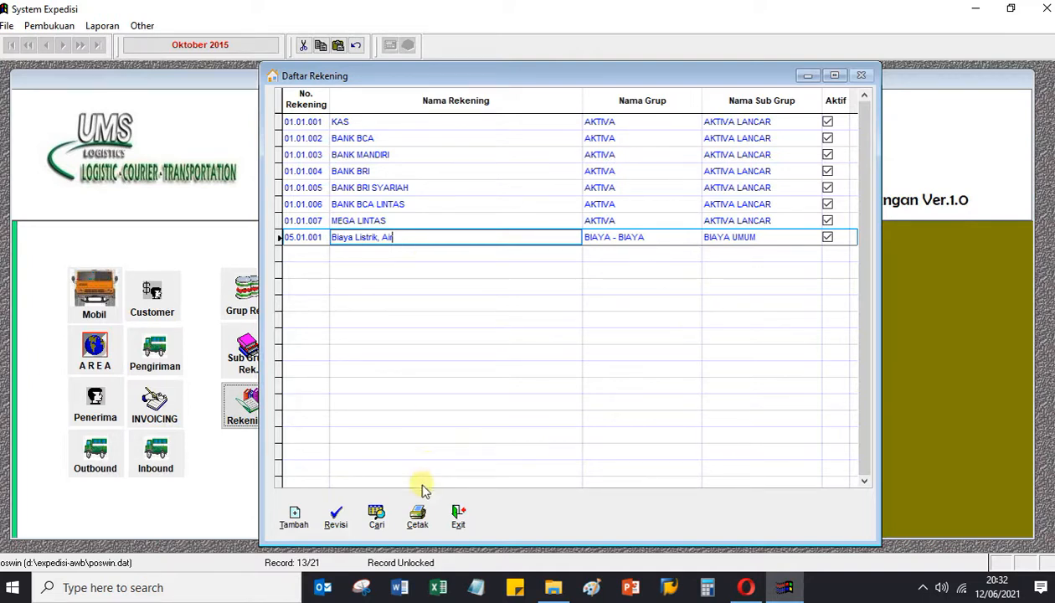
click(417, 516)
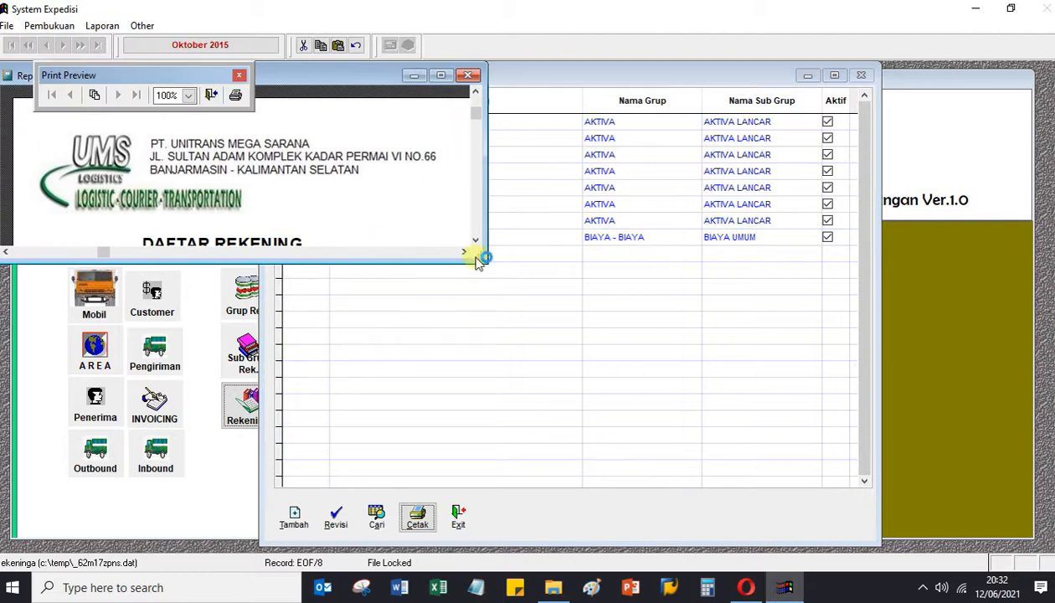
Enlarge and close the account list preview, then exit Daftar Rekening.
drag(484, 260, 624, 494)
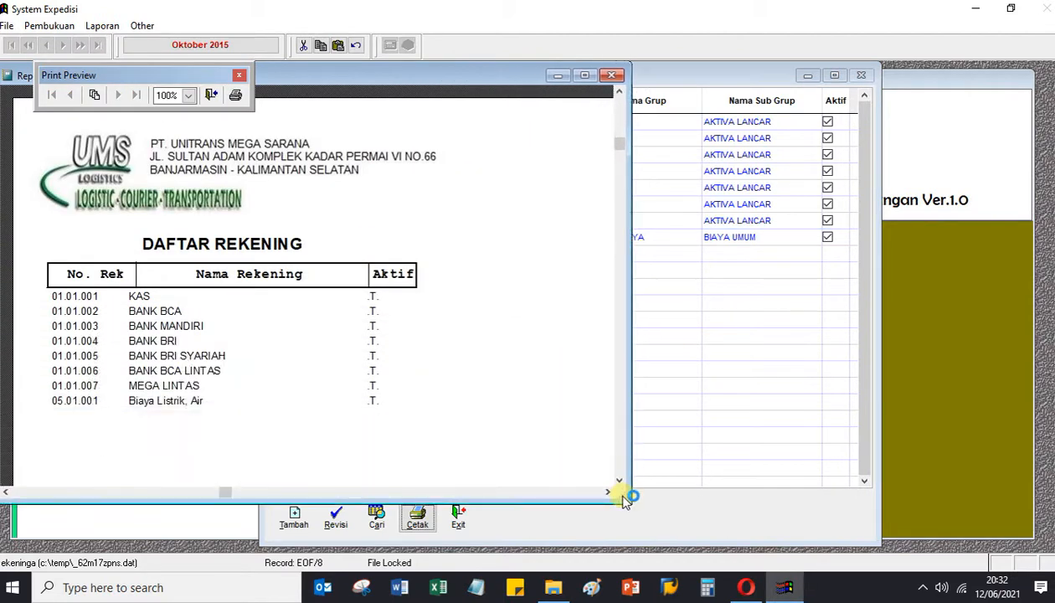
click(616, 75)
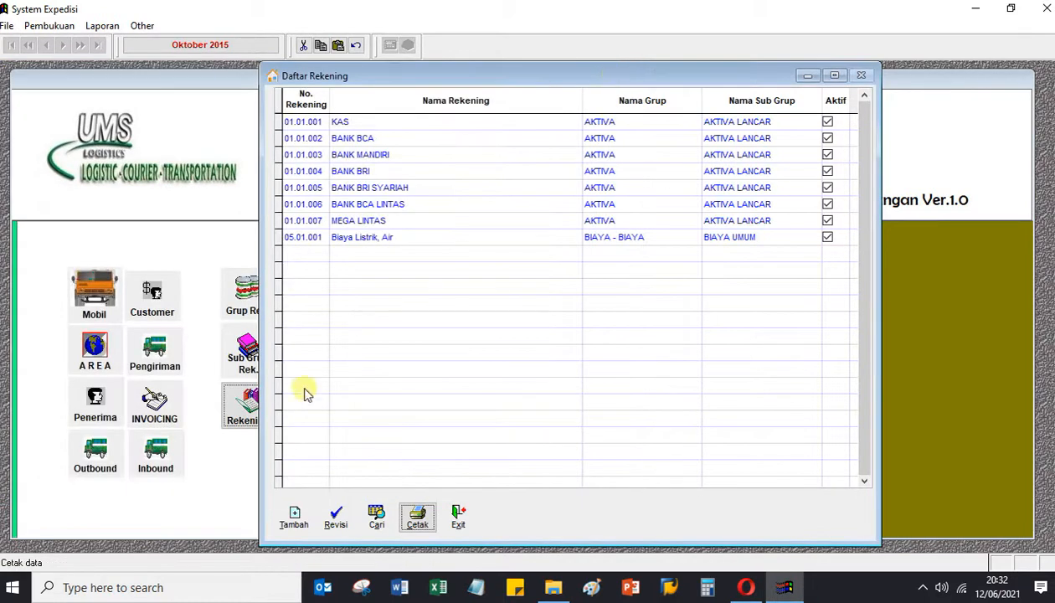
click(462, 515)
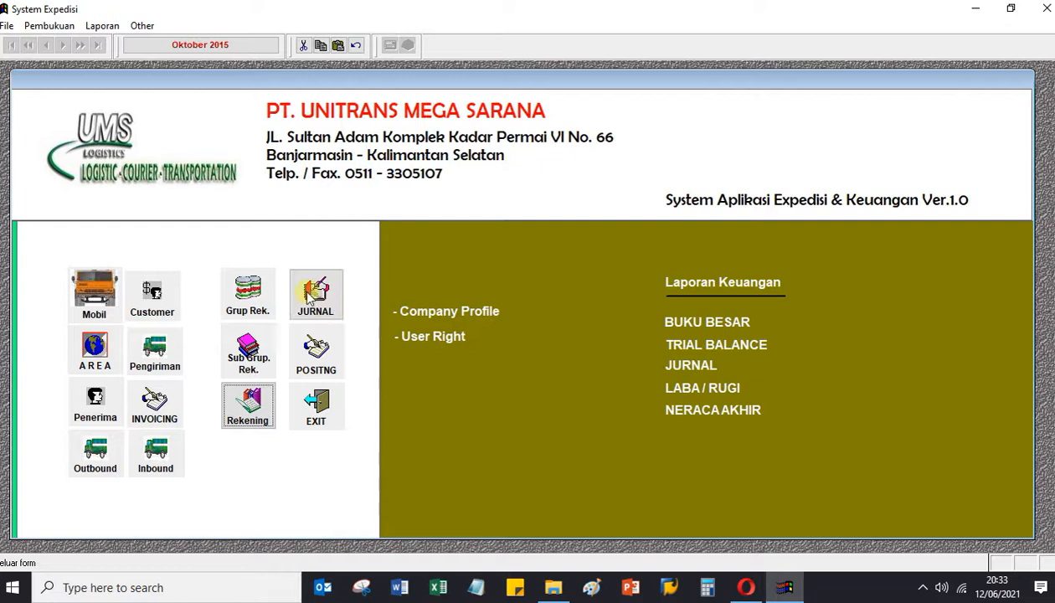
Open the empty DAFTAR JURNAL list from the main menu's JURNAL button.
click(335, 300)
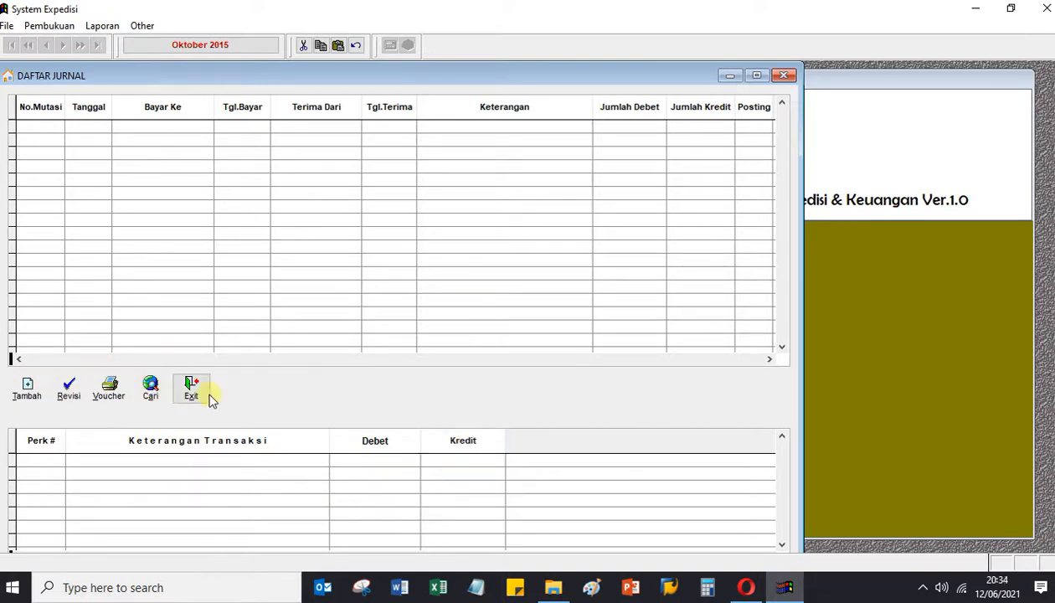
Create journal 2100001 dated 12-06-2021 with Bayar Ke 'Gaji' and Keterangan 'Bayar gaji harian pabrik'.
click(24, 399)
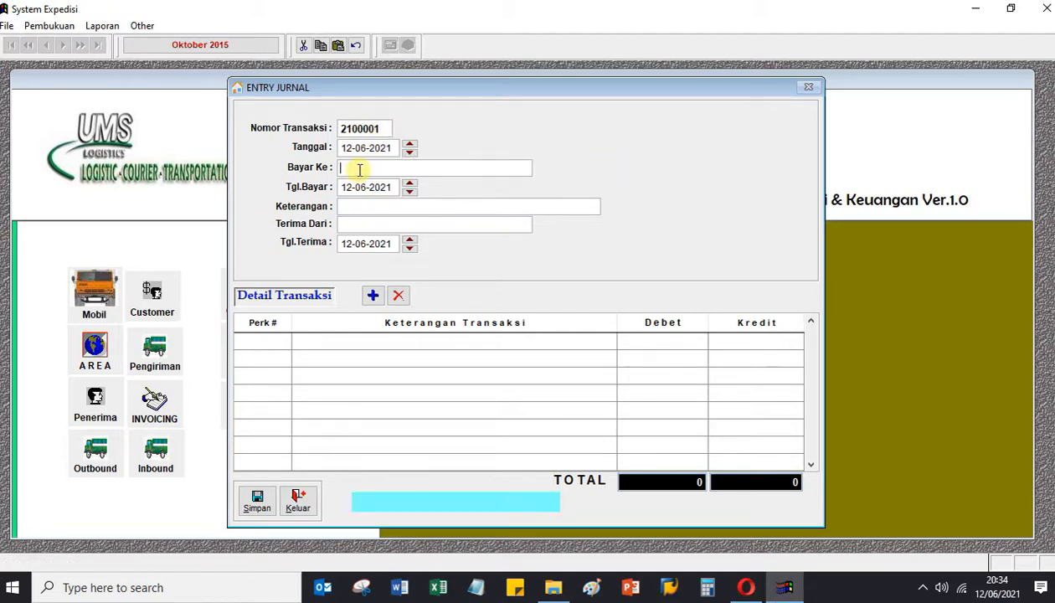
text(baa)
text(a)
text(r Gaji)
key(BackSpace)
key(BackSpace)
key(BackSpace)
key(BackSpace)
key(BackSpace)
key(BackSpace)
key(BackSpace)
key(BackSpace)
key(BackSpace)
key(BackSpace)
text(kan)
key(BackSpace)
key(BackSpace)
key(BackSpace)
text(Gaji)
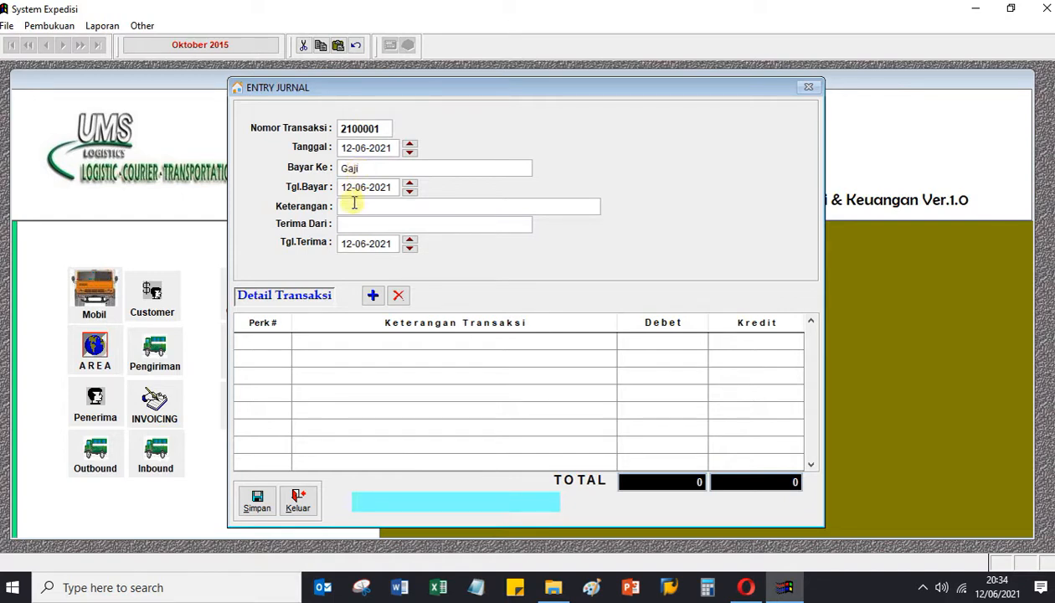
click(355, 205)
text(Bayar gaji harian pabrik)
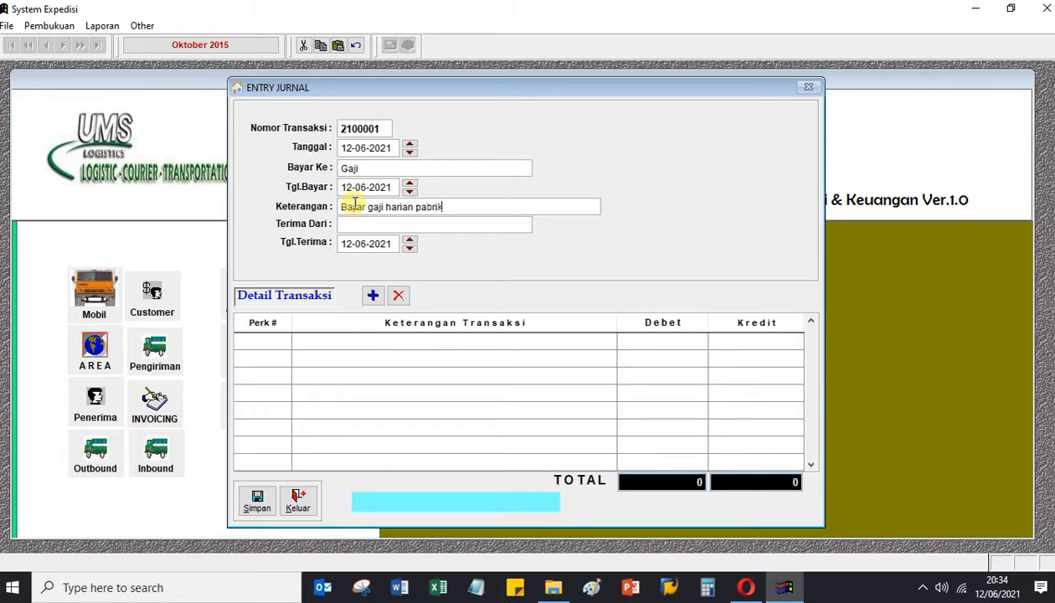
Add a first detail line to journal 2100001 and assign it account 01.01.001 KAS.
click(373, 298)
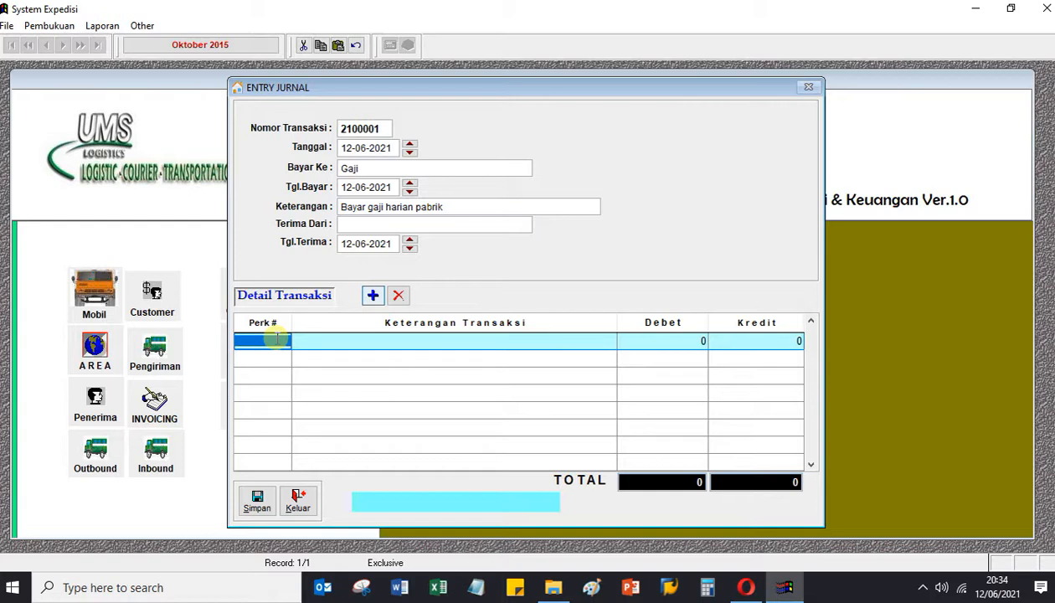
double_click(276, 338)
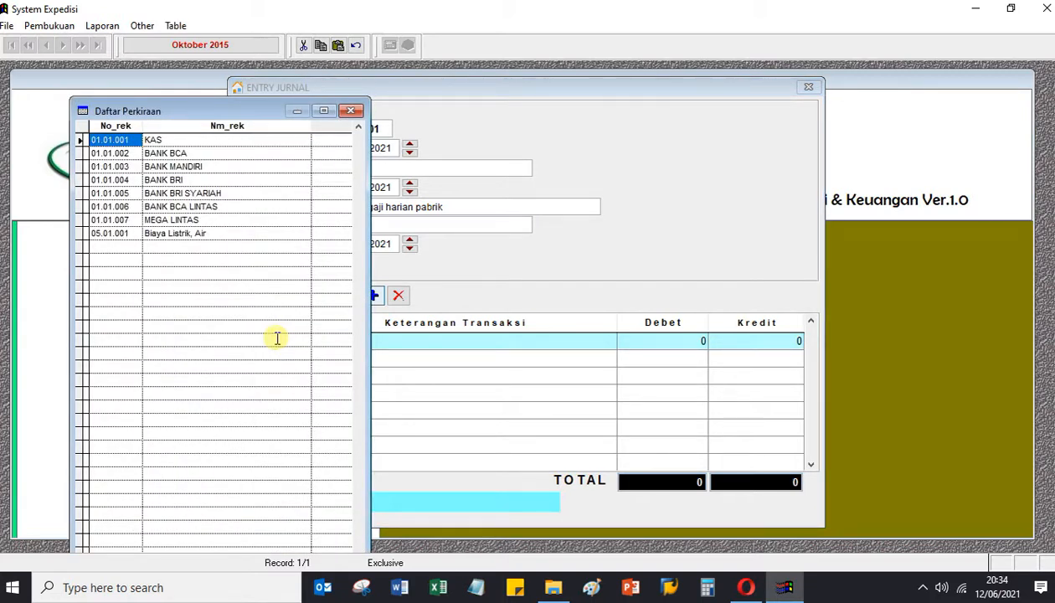
key(Return)
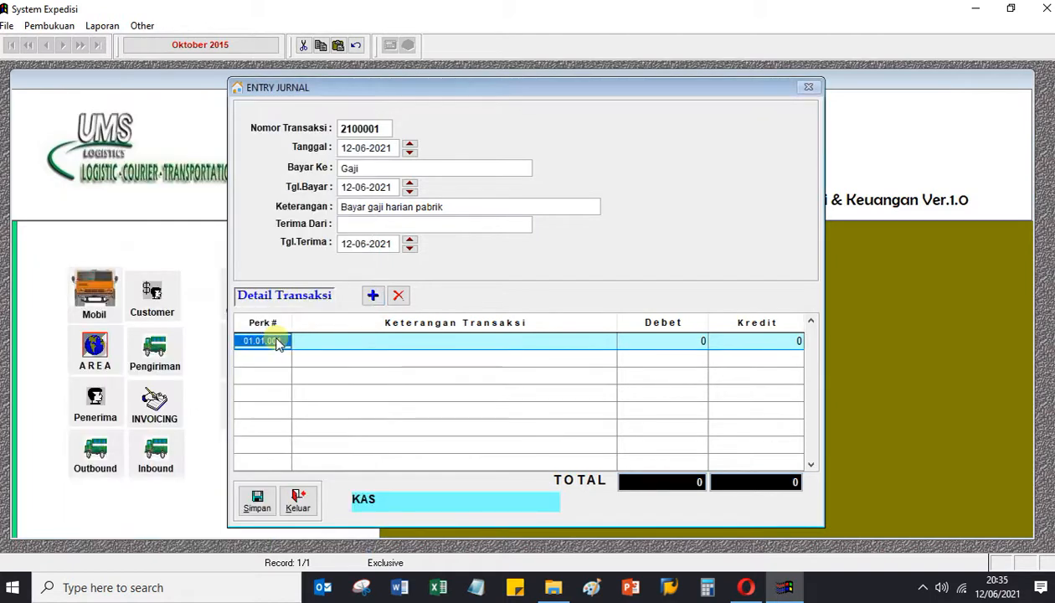
click(322, 342)
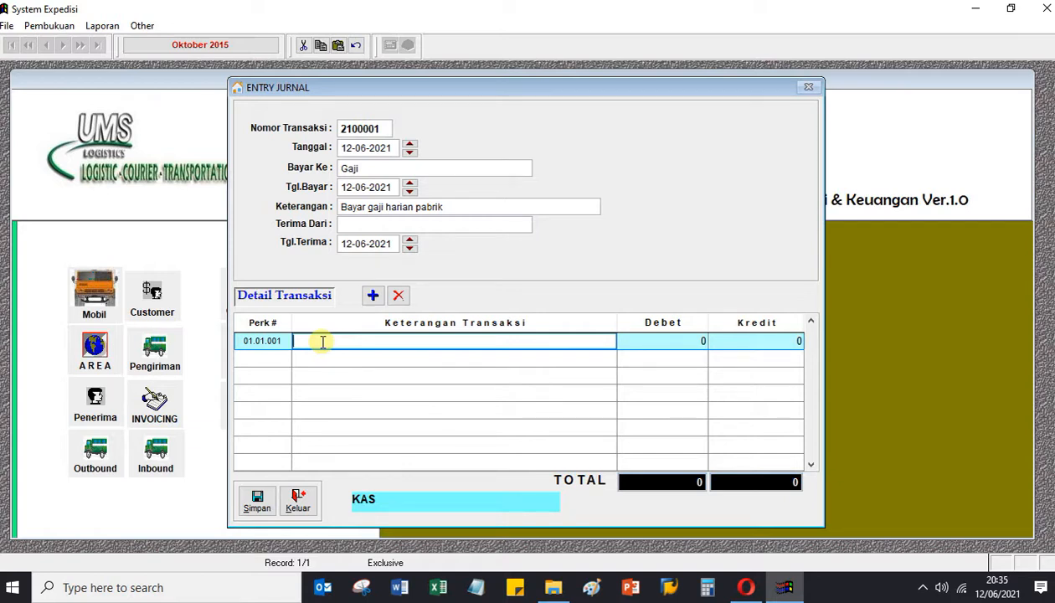
Write the KAS line description as 'byr gj harian week 2'.
text(bayar gaji harian)
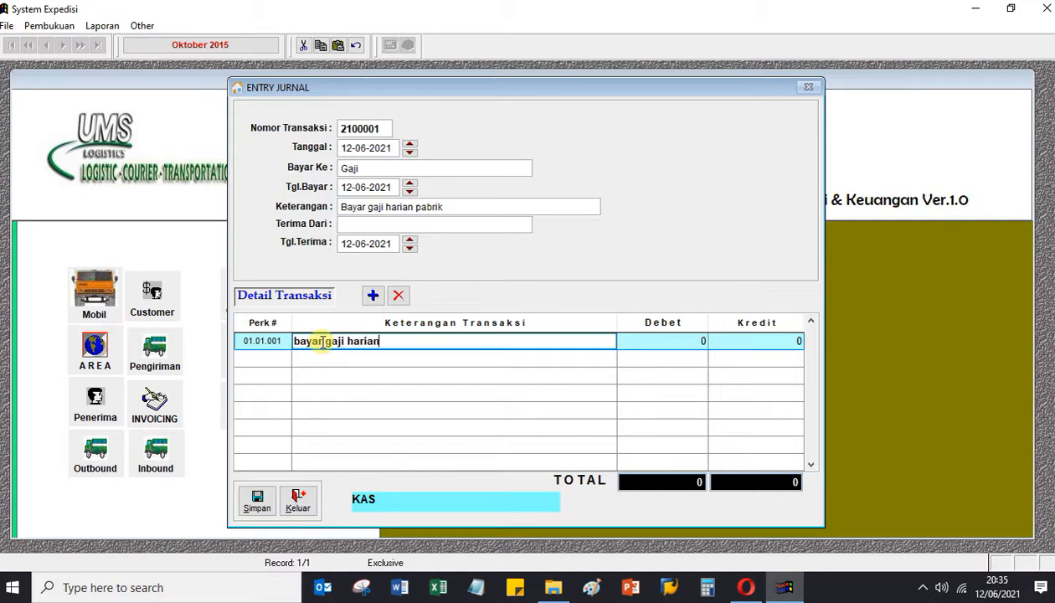
text( bln 6 mingg2)
key(Left)
key(BackSpace)
click(451, 337)
key(BackSpace)
key(BackSpace)
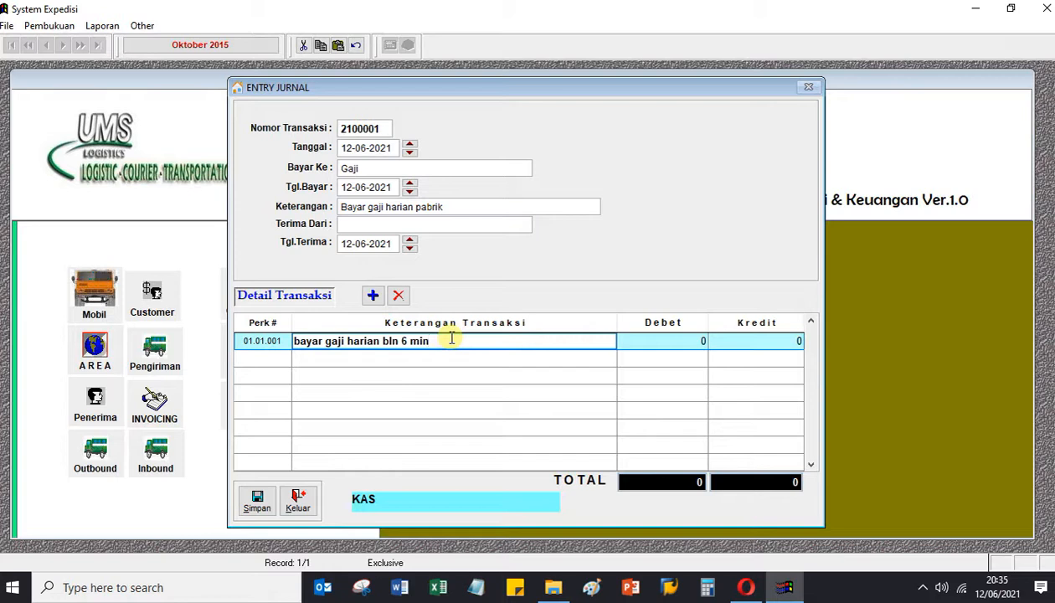
text(gg)
key(BackSpace)
key(BackSpace)
text(gu)
key(BackSpace)
drag(456, 342, 290, 339)
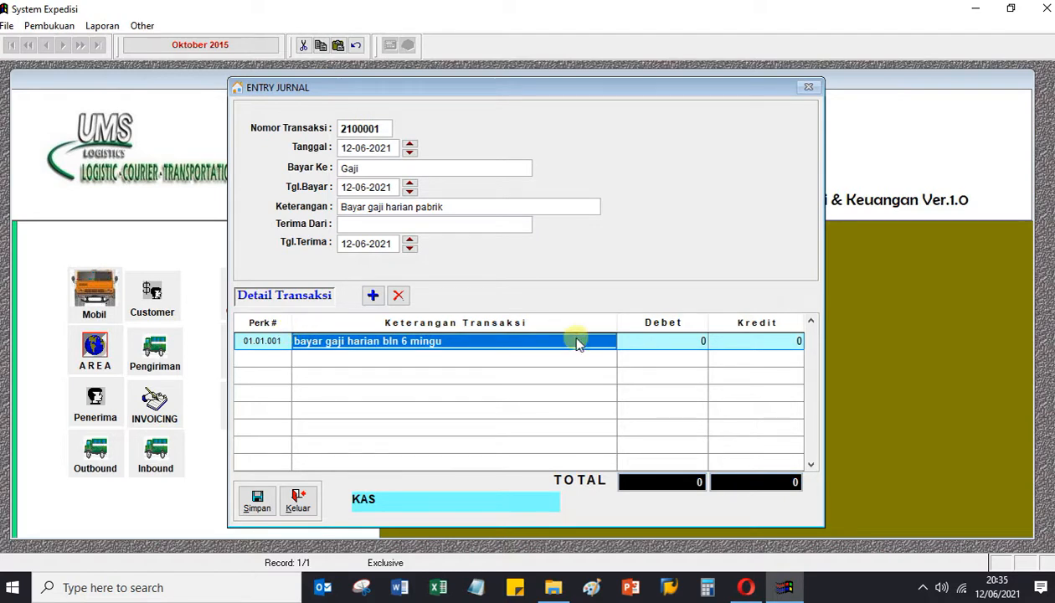
text(byr)
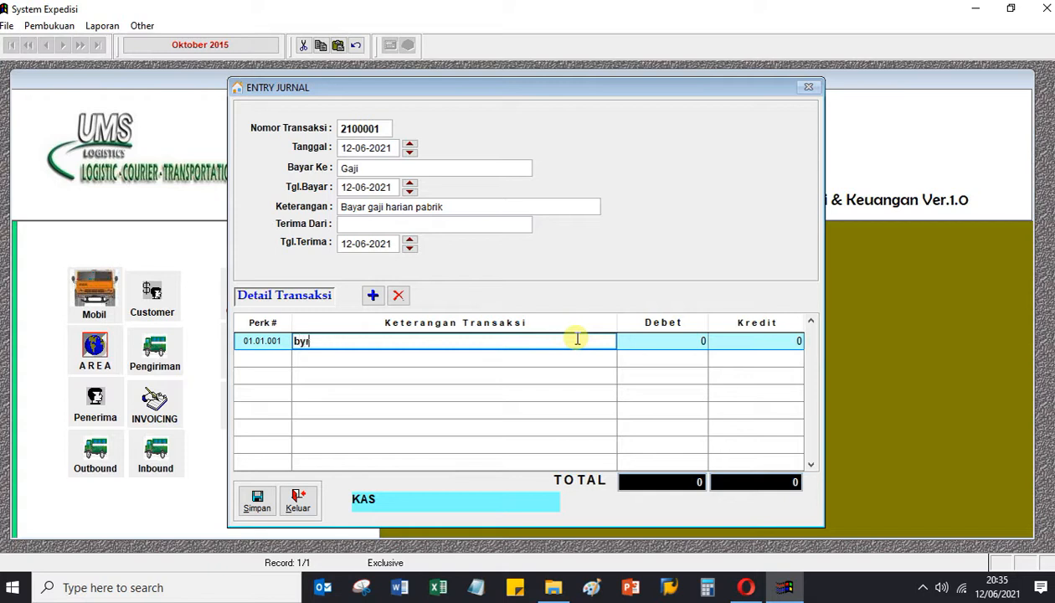
text( gj harian week 2)
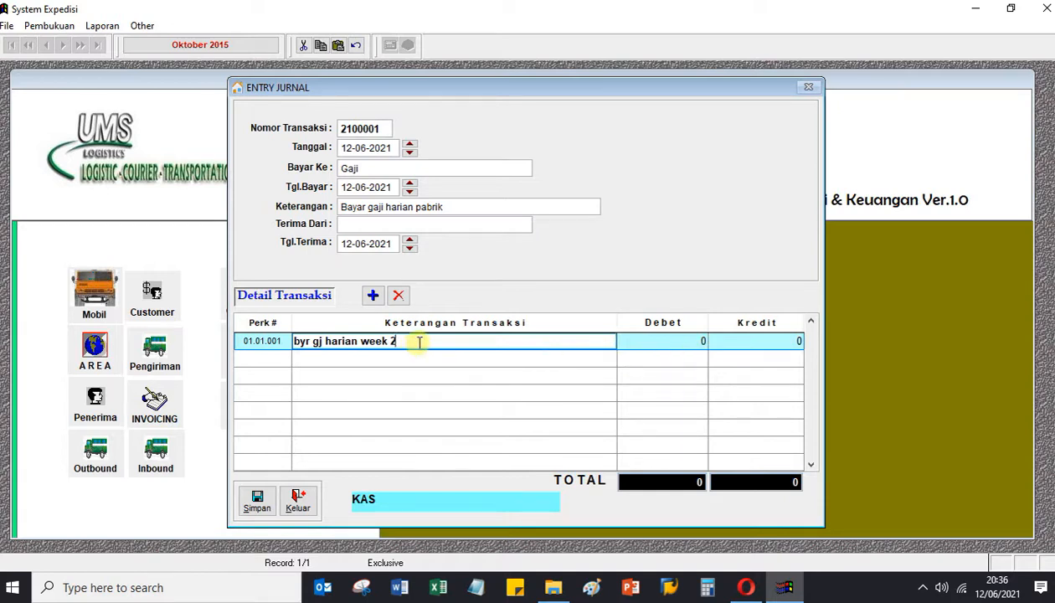
Enter a 200.000.000 credit on the KAS line.
click(740, 341)
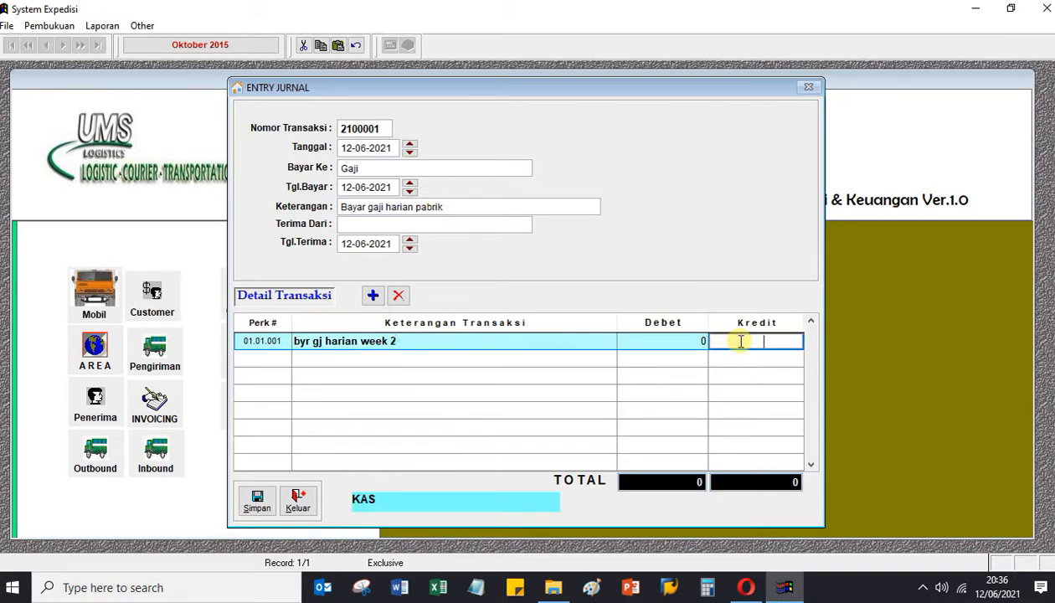
text(200.000.000)
key(Return)
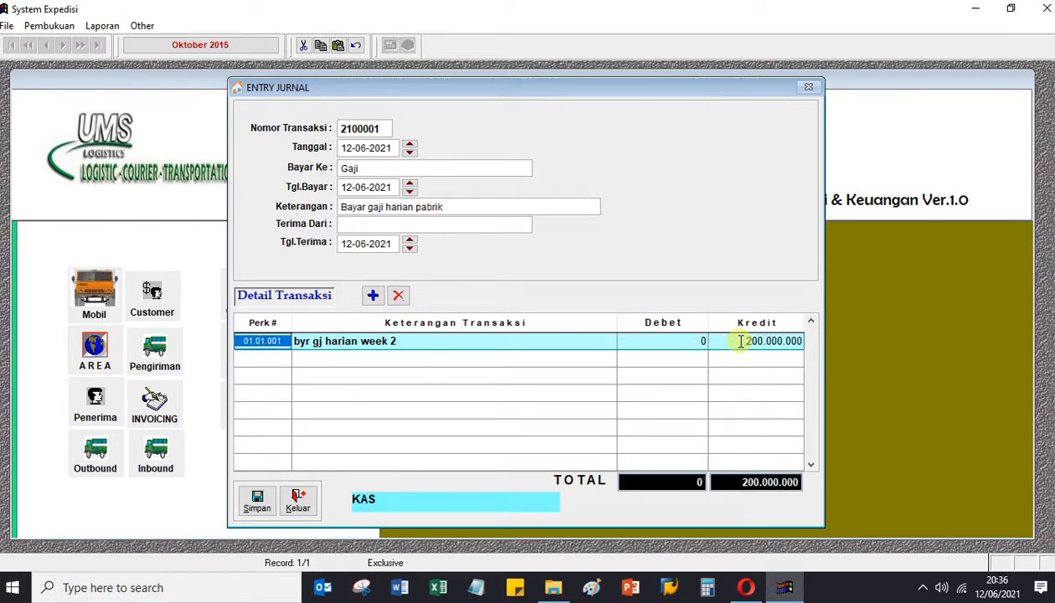
Add a second detail line posted to account 05.01.001.
click(374, 299)
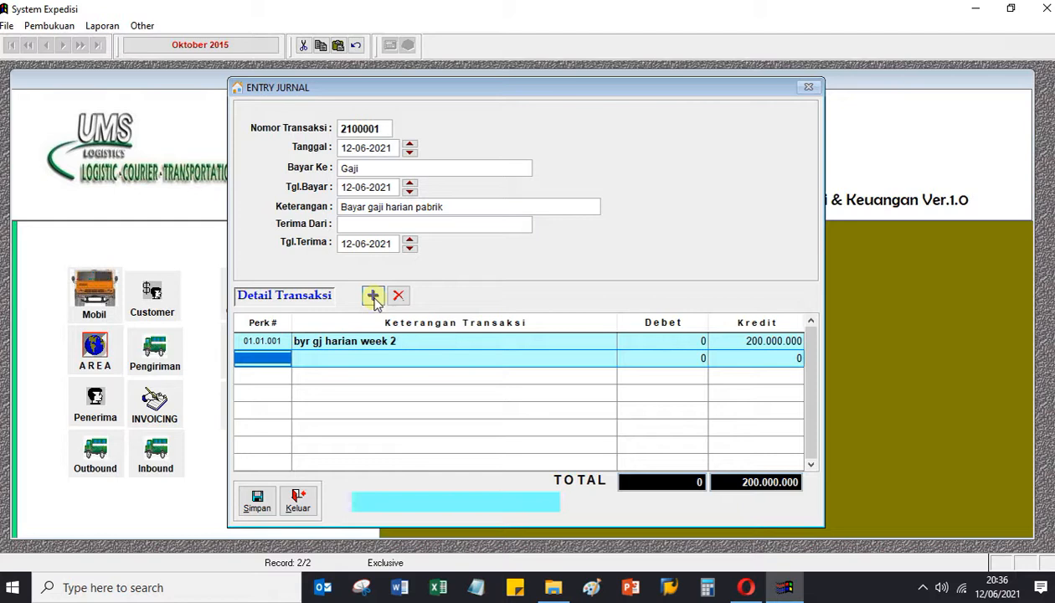
key(Return)
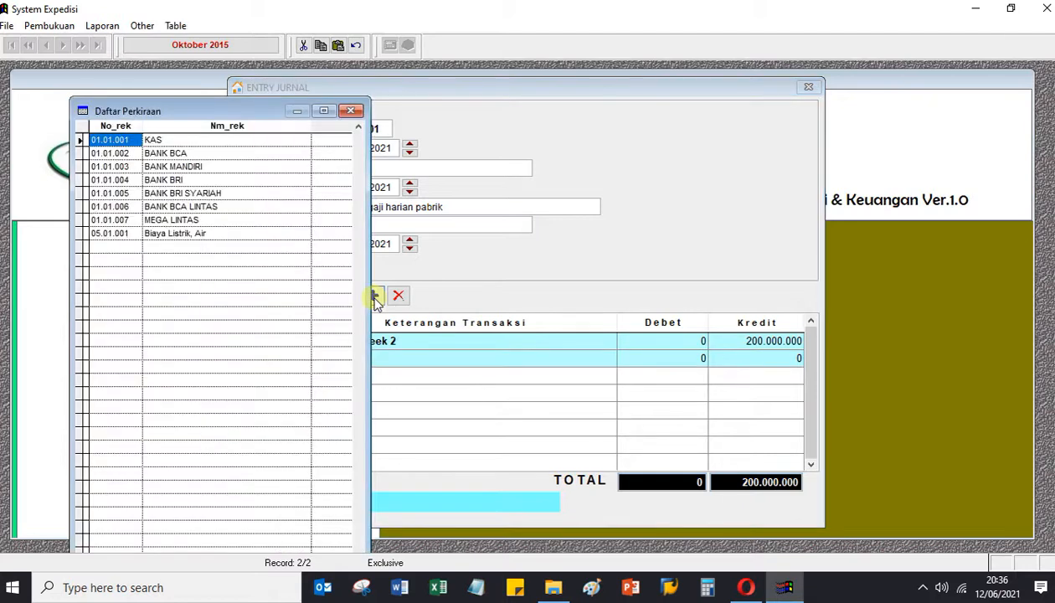
key(Down)
key(Down)
key(Down)
key(Down)
key(Down)
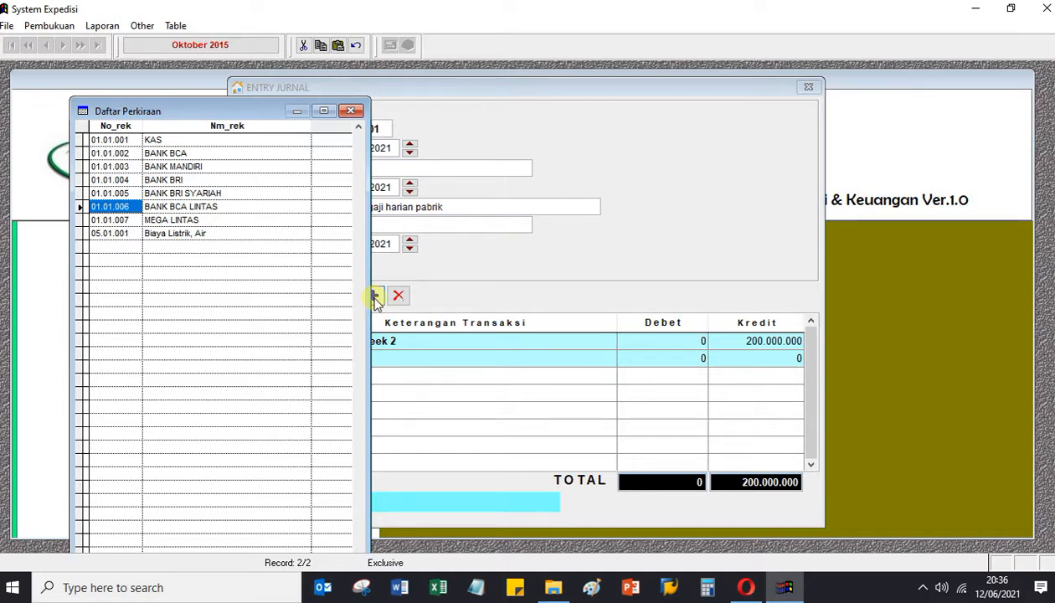
key(Down)
key(Down)
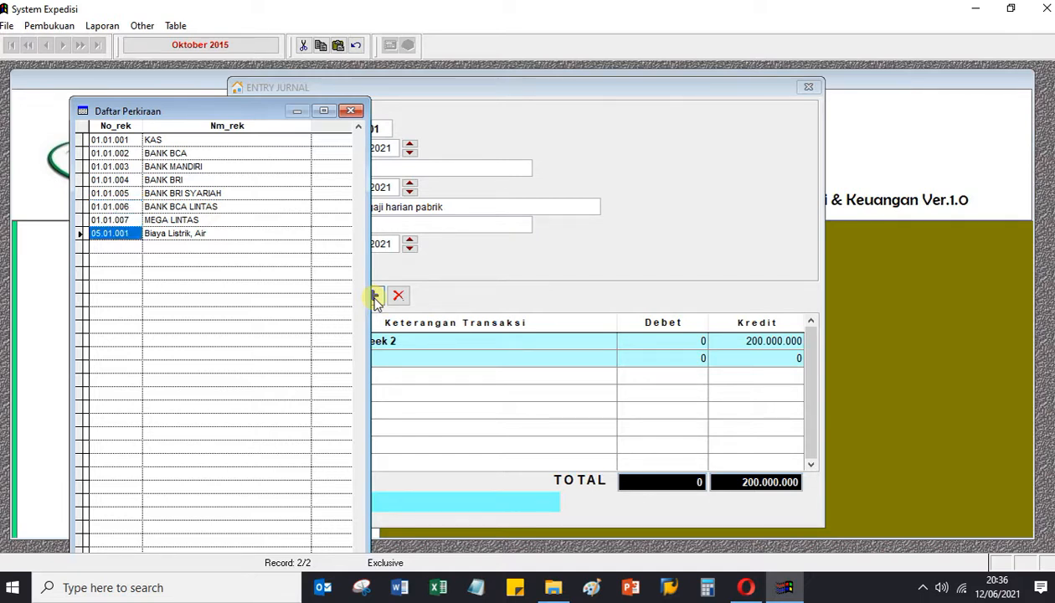
double_click(327, 234)
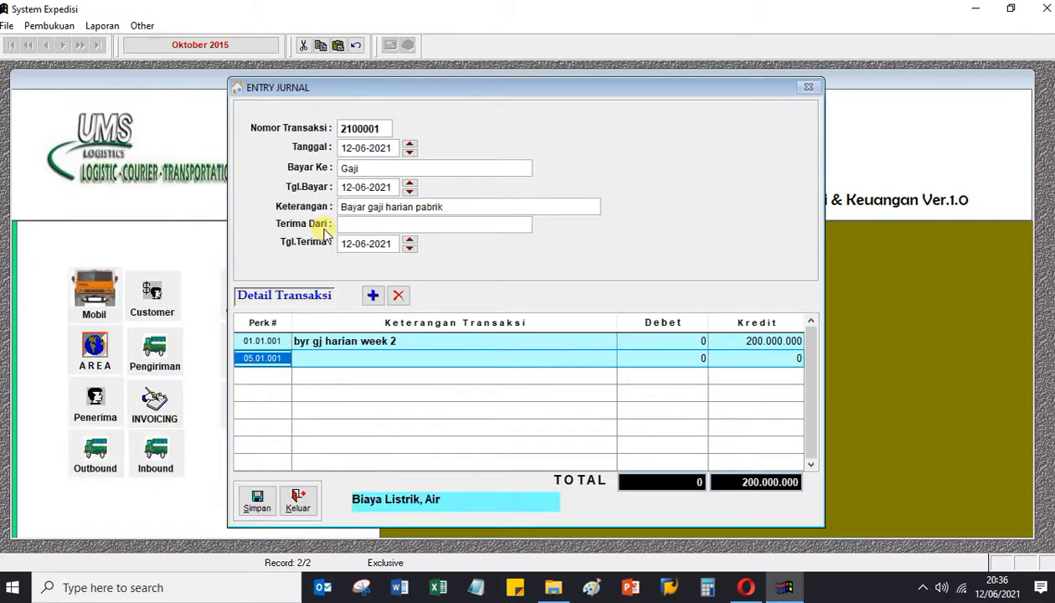
Enter a 200.000.000 debit on the second line to balance the journal.
click(319, 357)
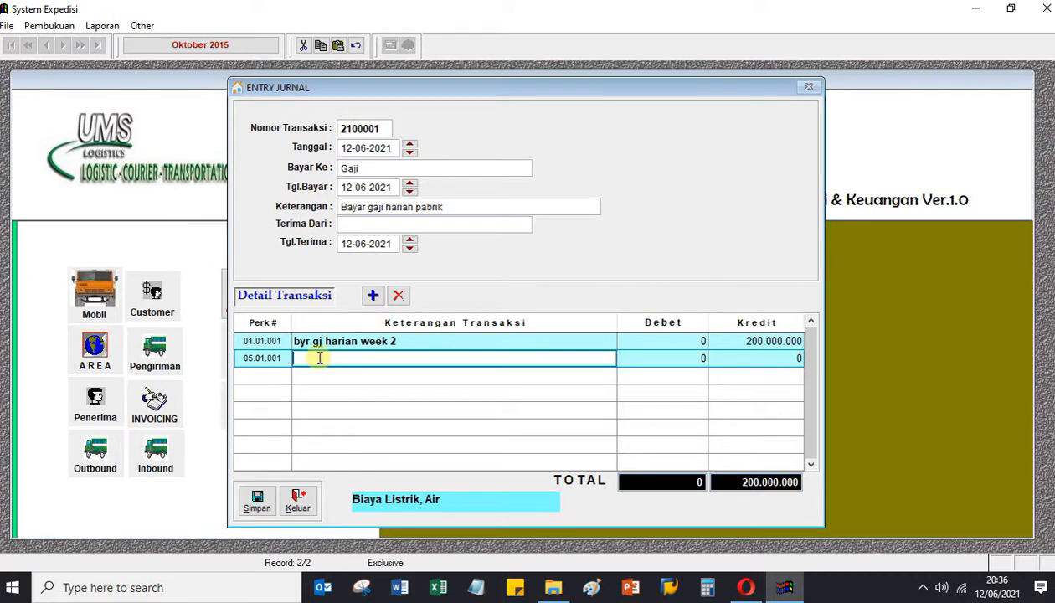
click(649, 362)
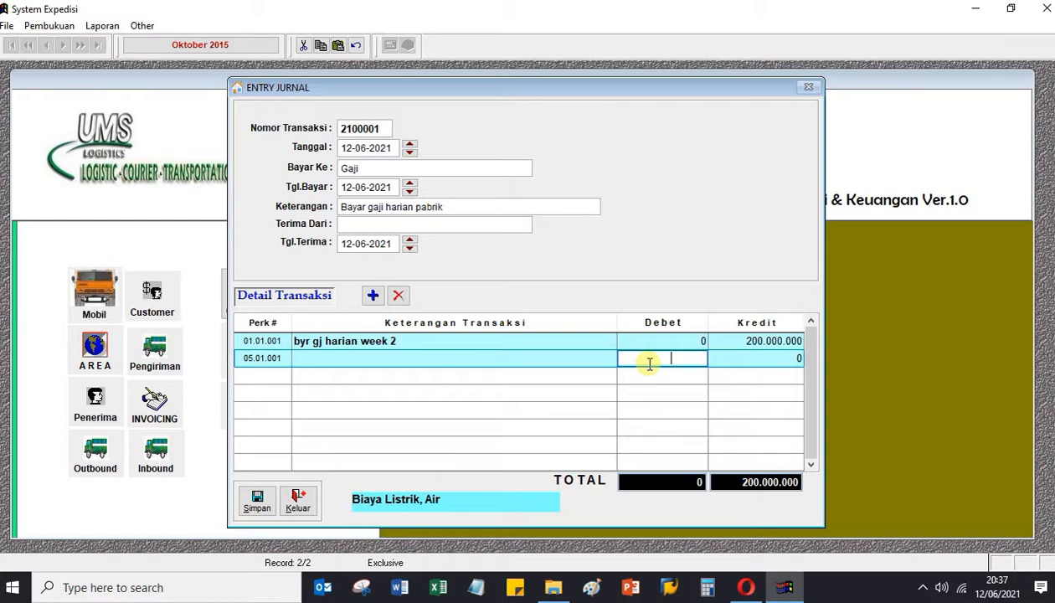
text(200.000.000)
key(Return)
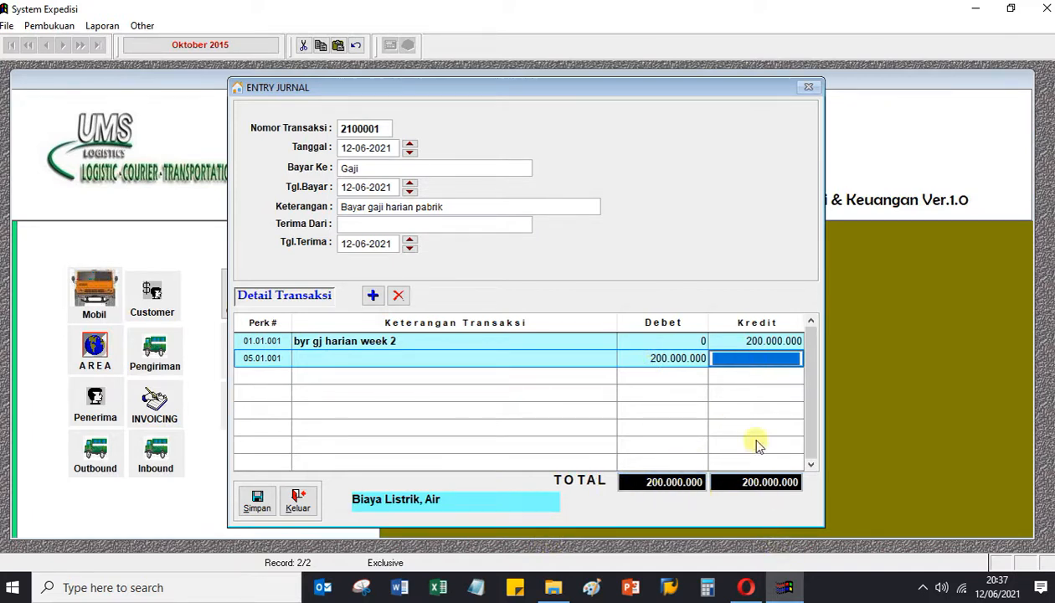
Save the balanced journal 2100001 and go to the accounts list.
click(257, 500)
click(511, 346)
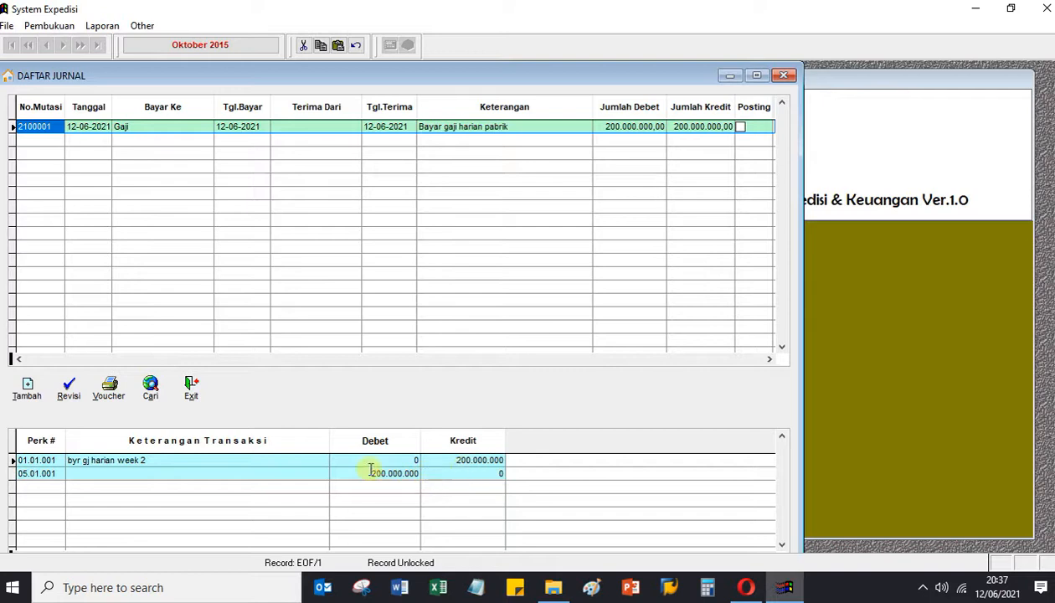
click(191, 388)
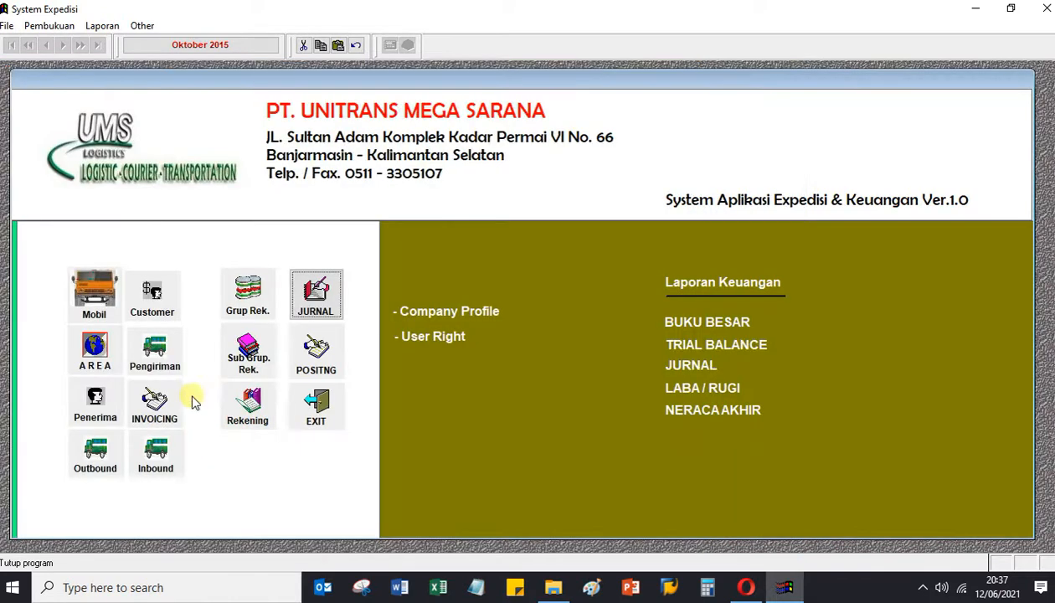
click(251, 409)
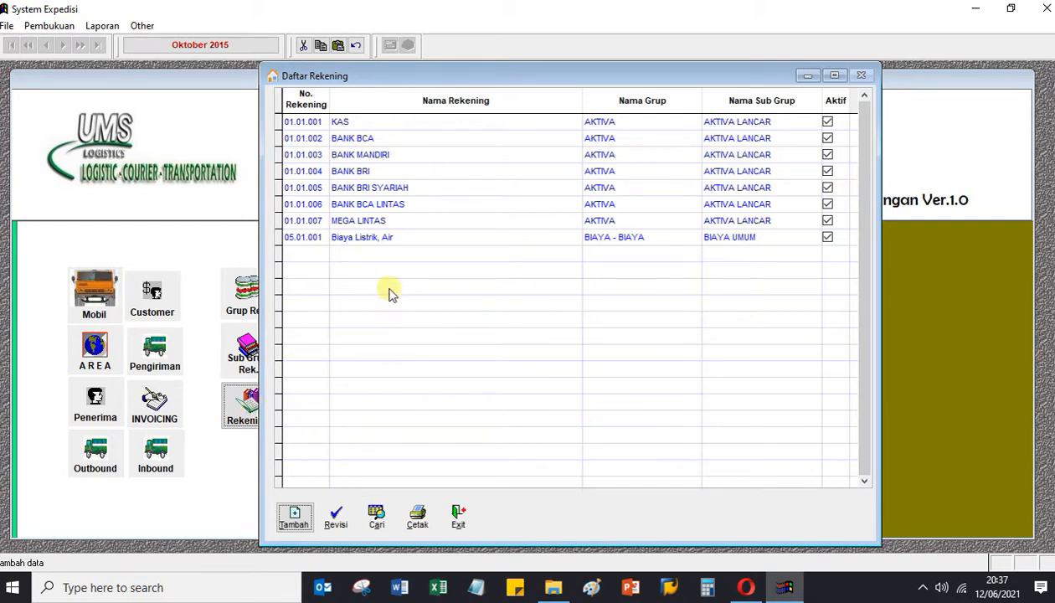
Create account 002 'Bayar Gaji Harian Karyawan' under BIAYA UMUM, marked active.
click(395, 239)
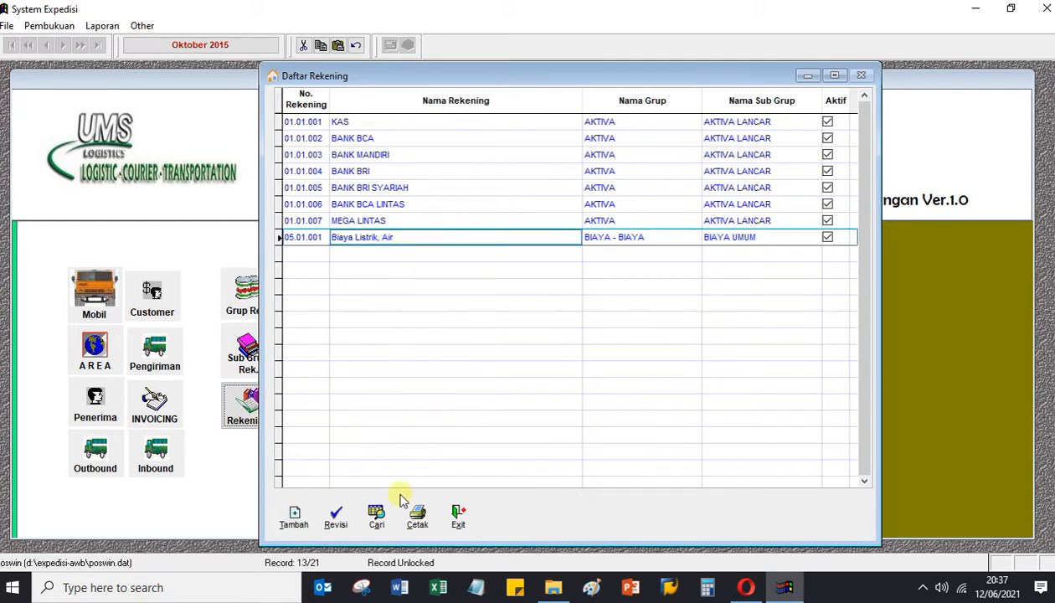
click(295, 517)
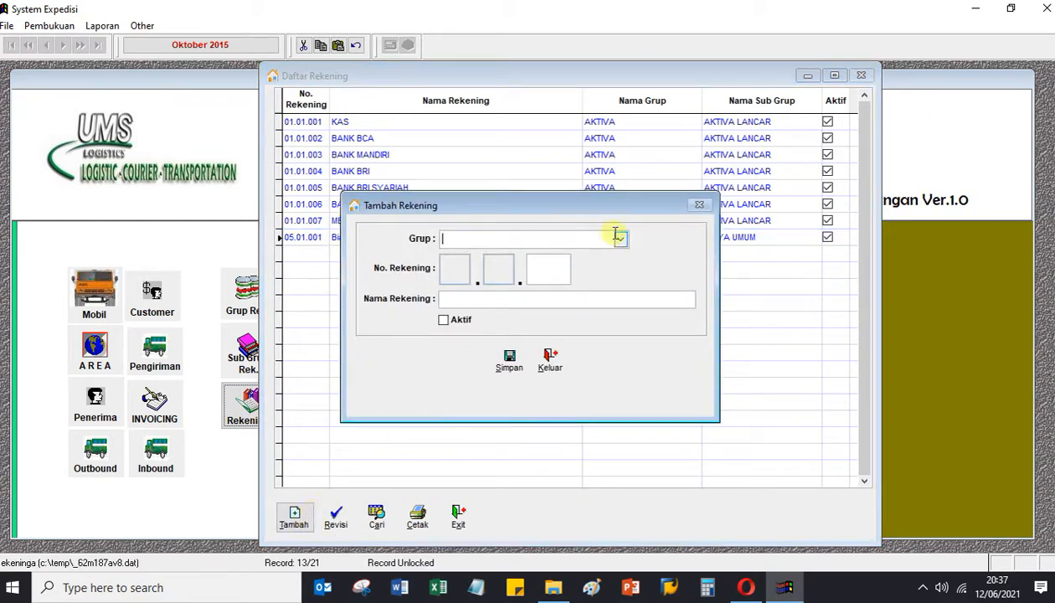
click(619, 241)
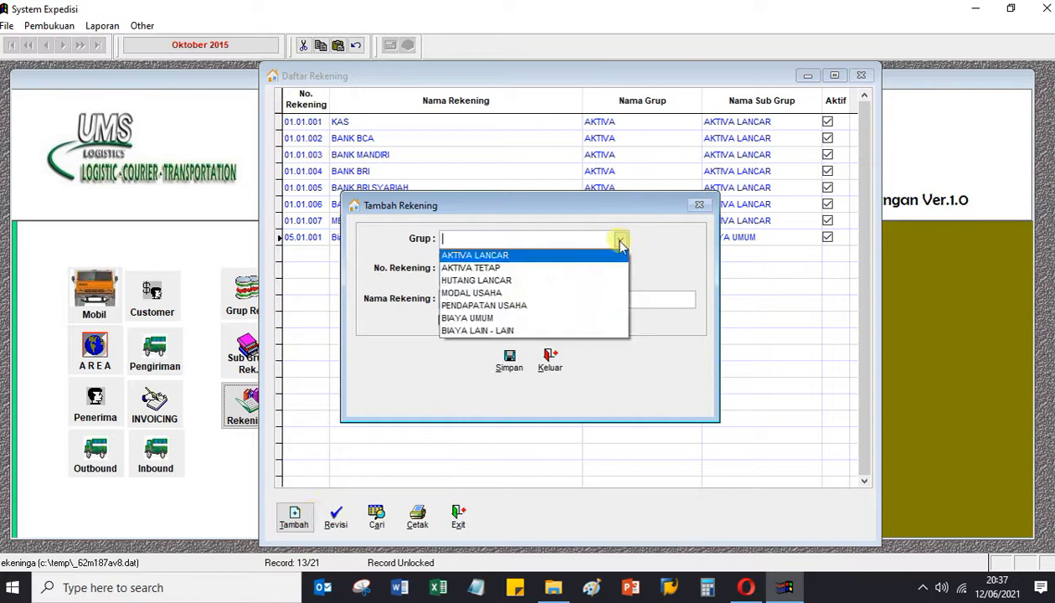
click(522, 320)
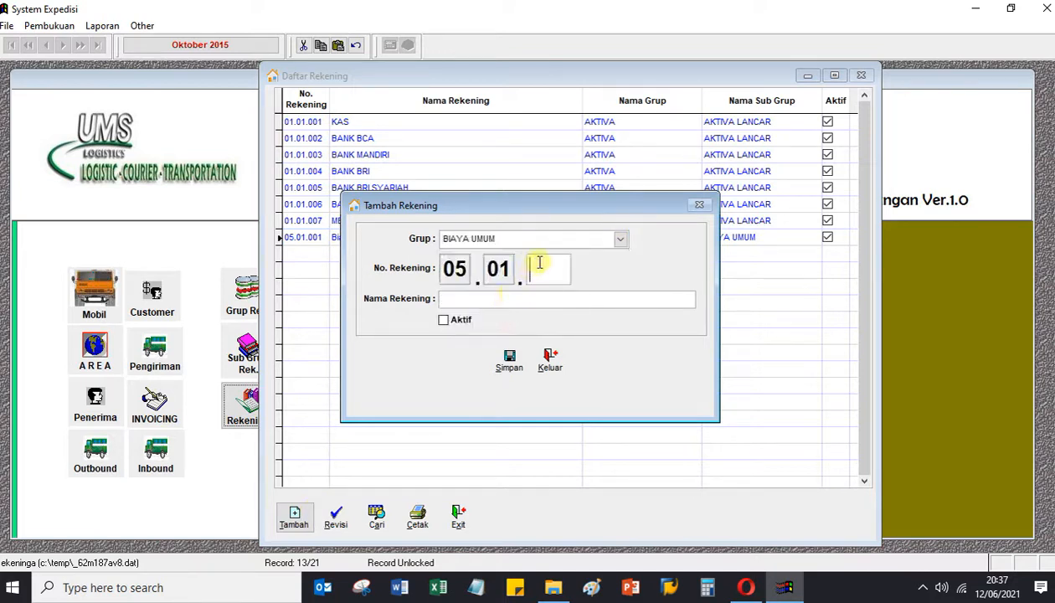
text(002)
click(509, 296)
text(Bayar Gaji Harian Karyawan)
click(443, 320)
Save account 05.01.002 and return to the journal list.
click(515, 362)
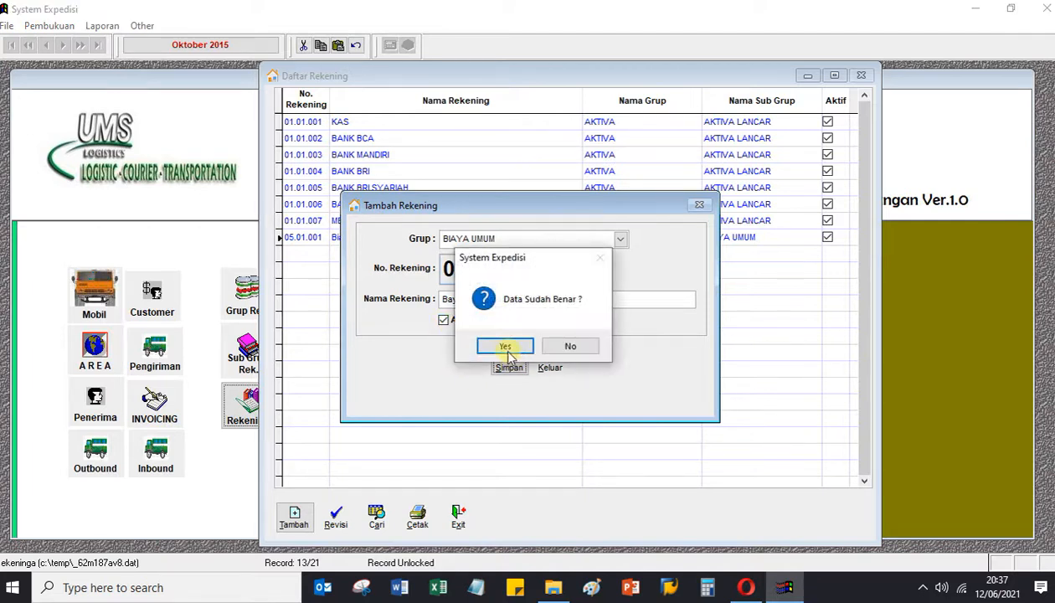
click(503, 347)
click(544, 368)
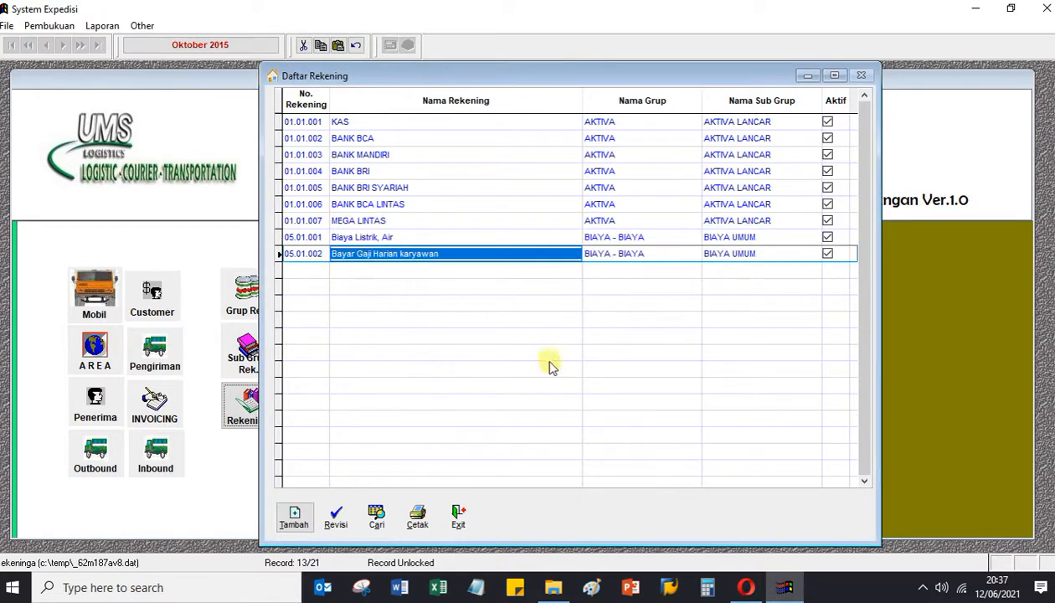
click(458, 517)
click(324, 301)
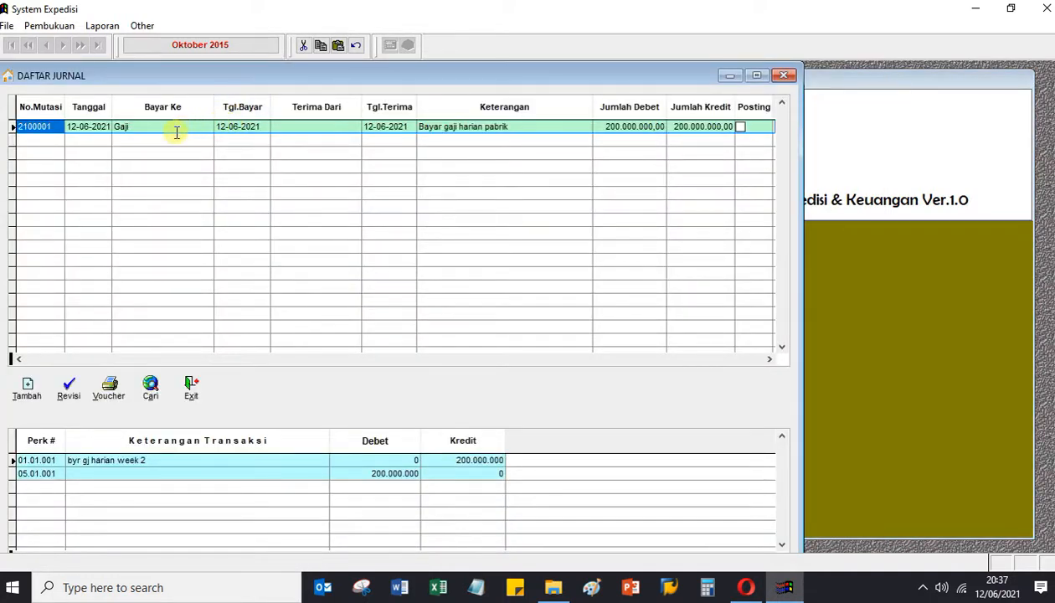
Open journal 2100001 for revision.
click(121, 131)
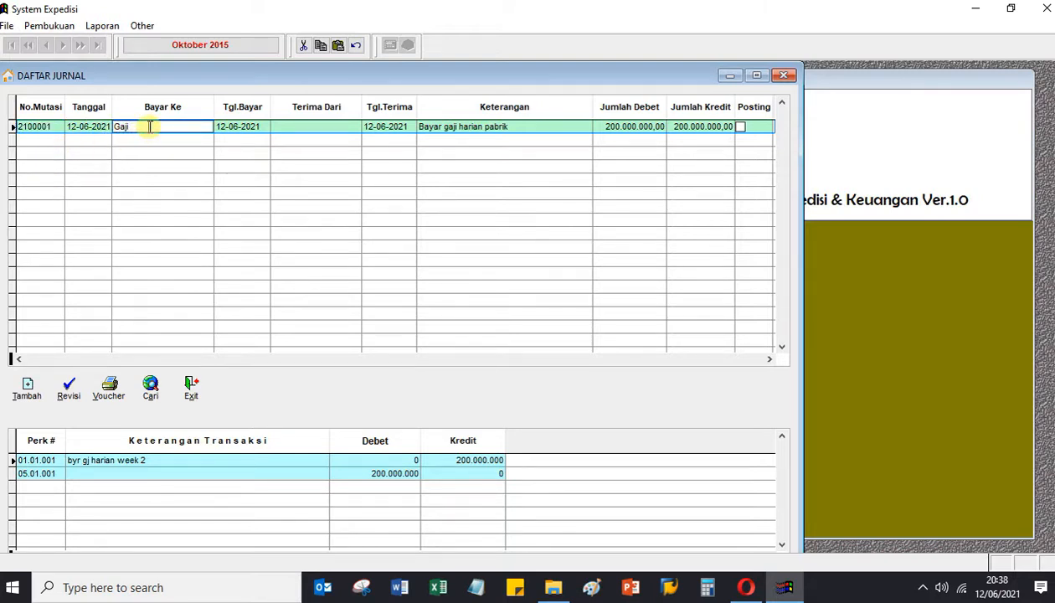
click(52, 126)
click(70, 388)
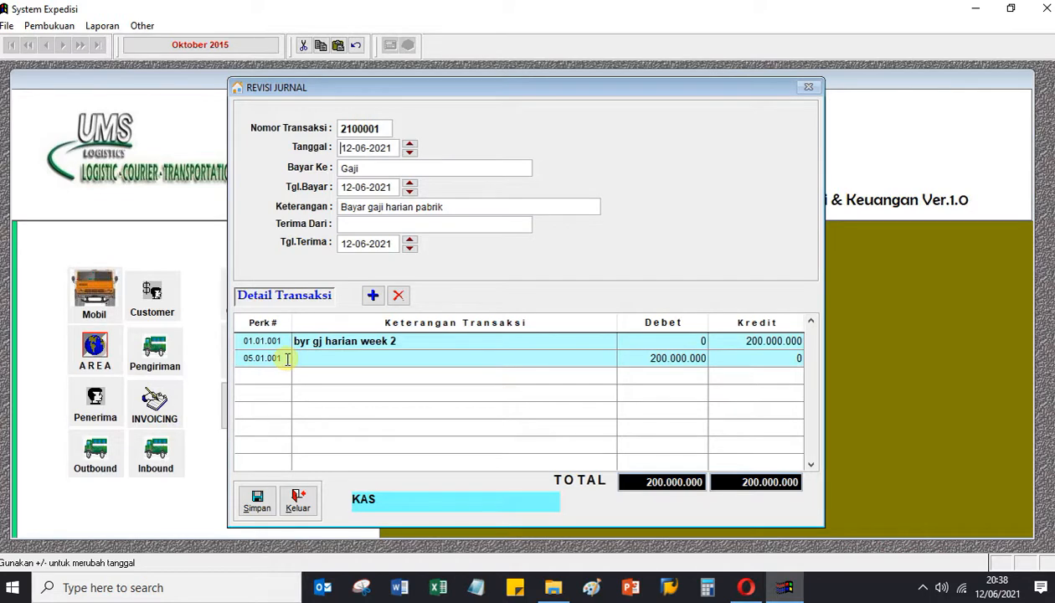
Switch the second line to account 05.01.002, describe it 'biaya gaji harian wk 2', and save.
click(287, 358)
click(286, 357)
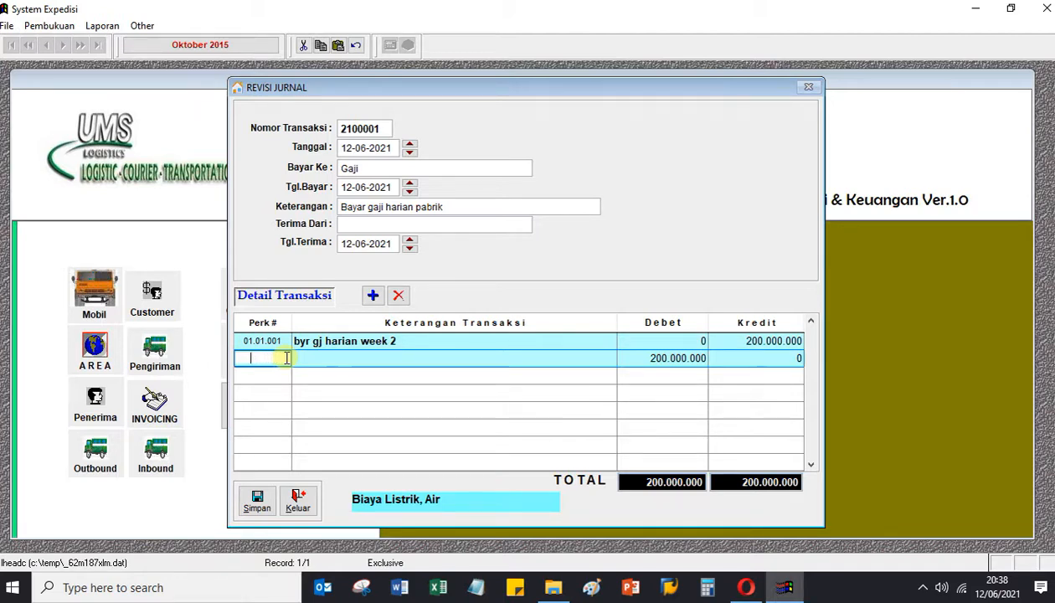
double_click(287, 357)
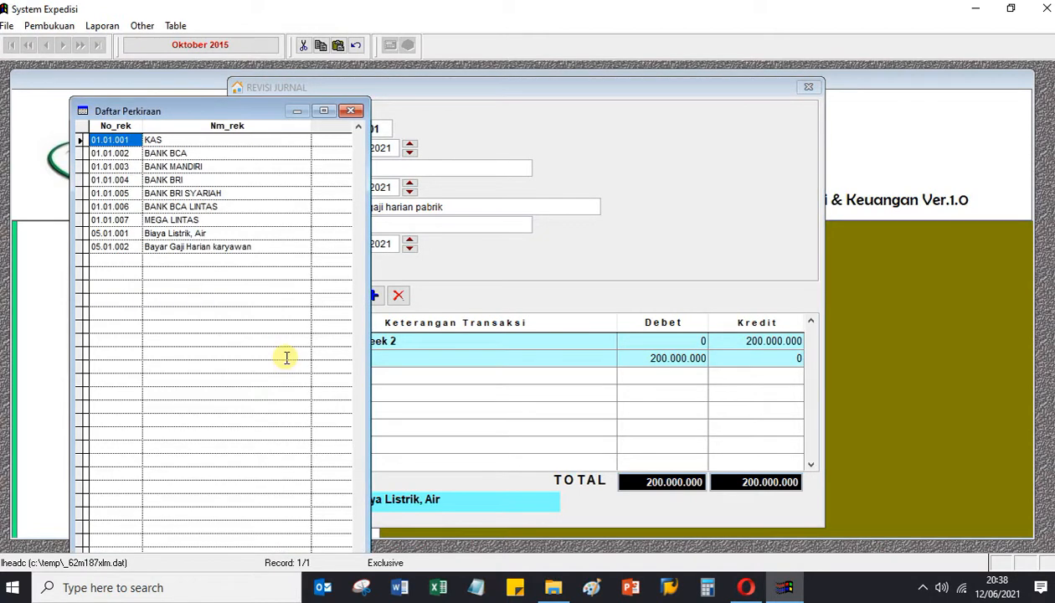
key(Down)
key(Down)
key(Down)
key(Down)
key(Down)
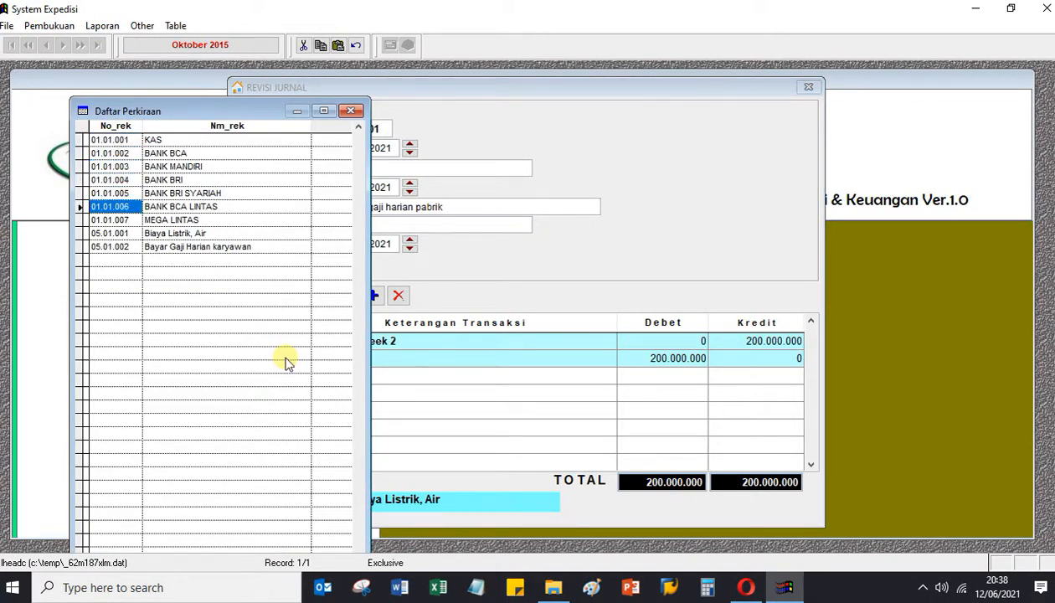
key(Down)
key(Down)
key(Down)
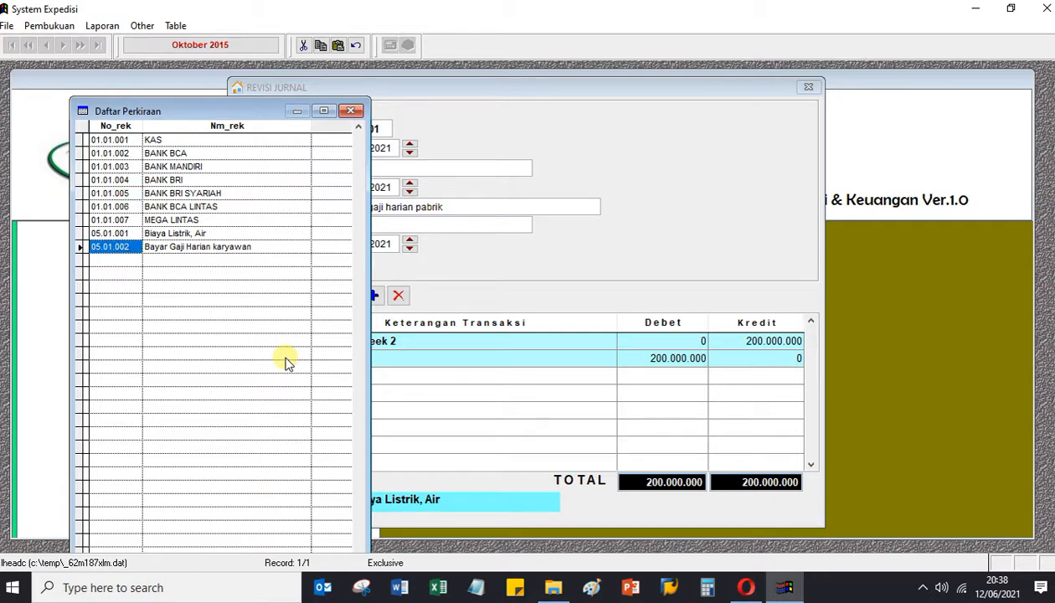
key(Return)
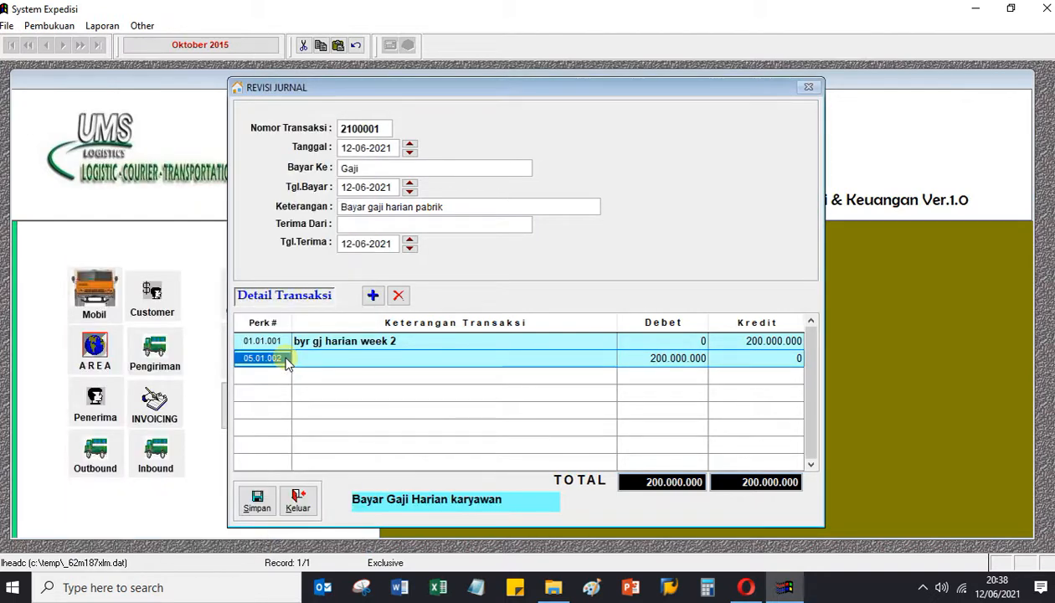
click(302, 358)
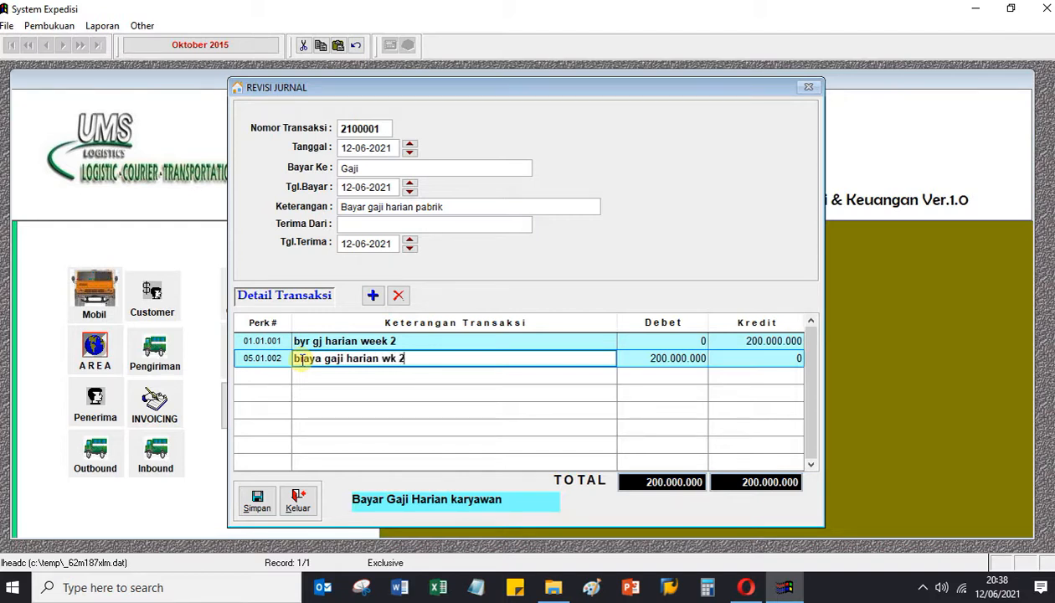
click(256, 499)
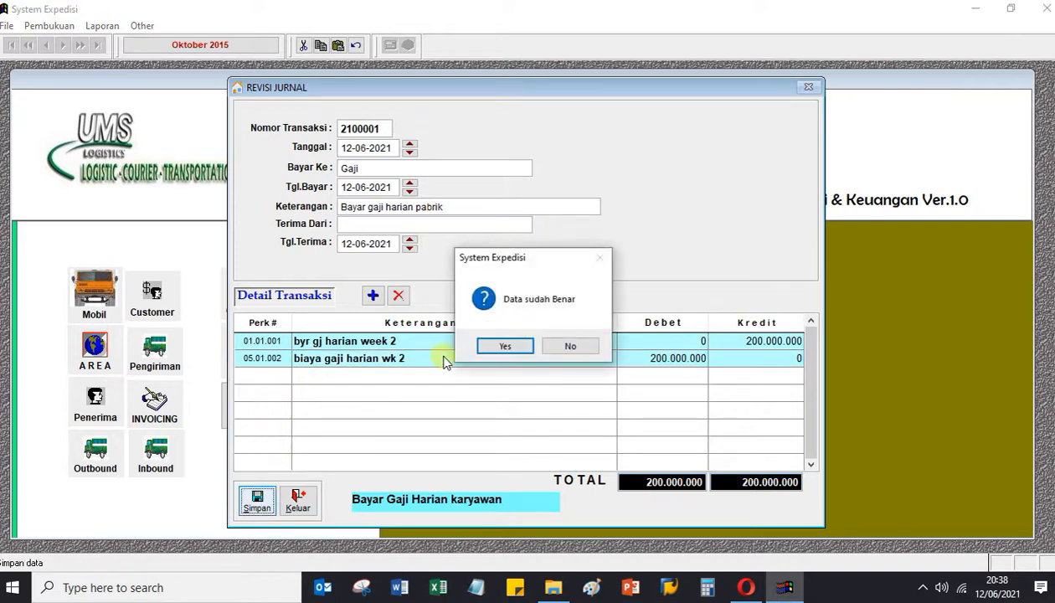
Confirm the save, reopen journal 2100001 to review both lines, and save again.
click(506, 346)
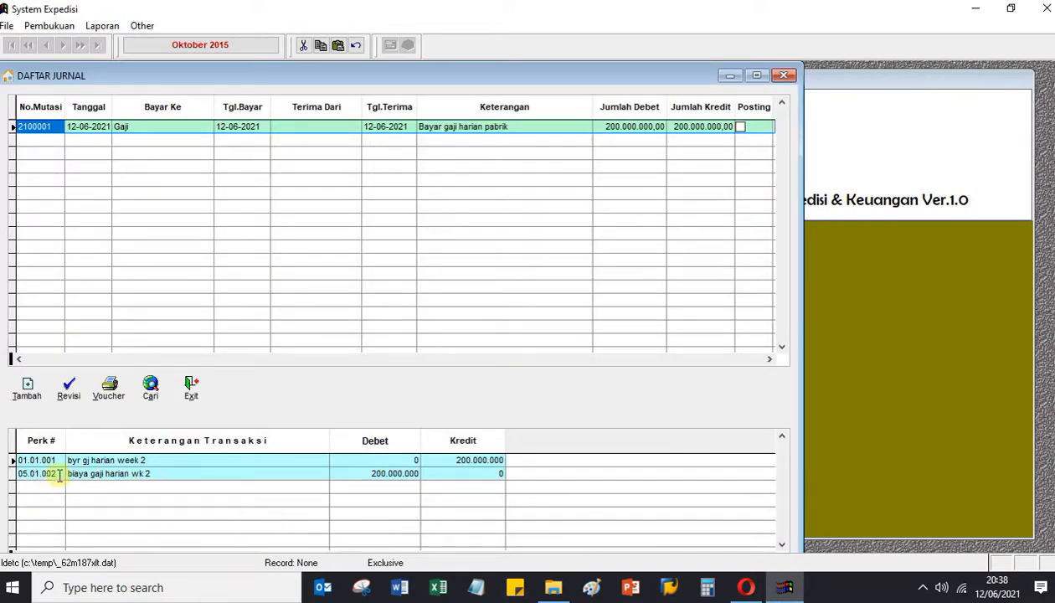
click(69, 391)
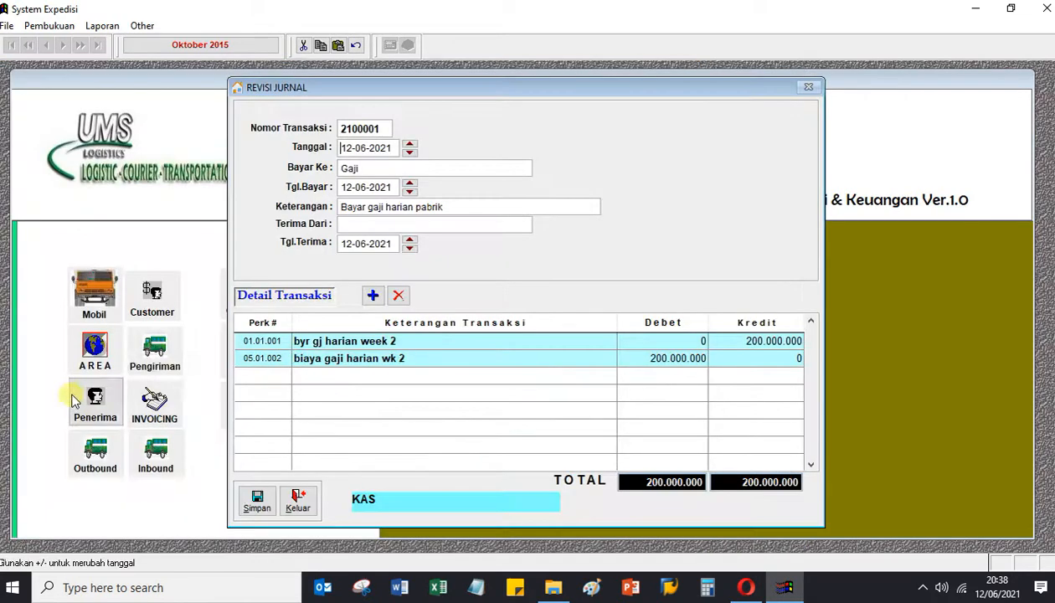
click(445, 338)
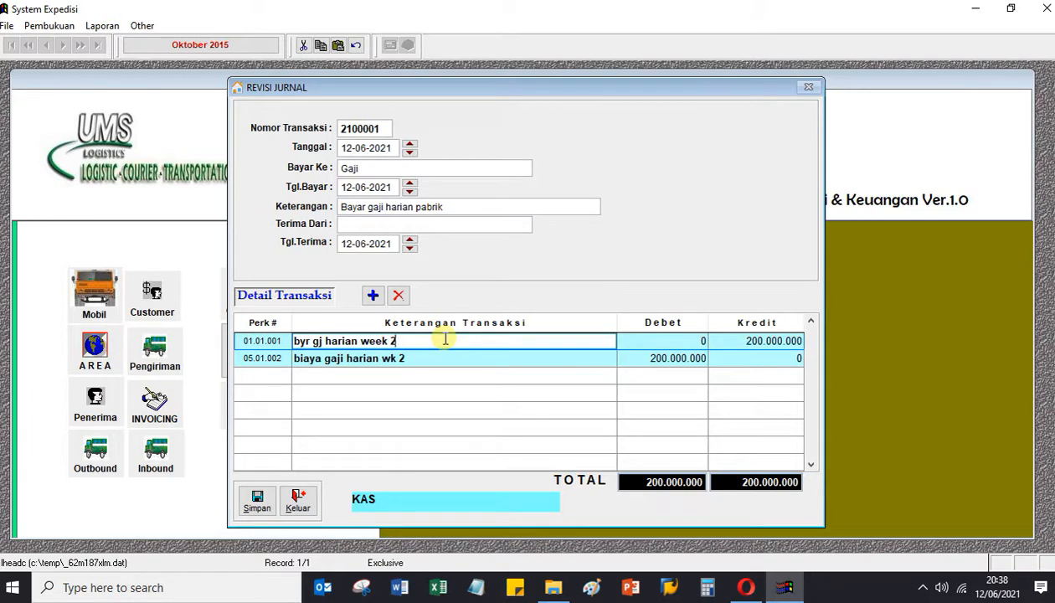
key(Down)
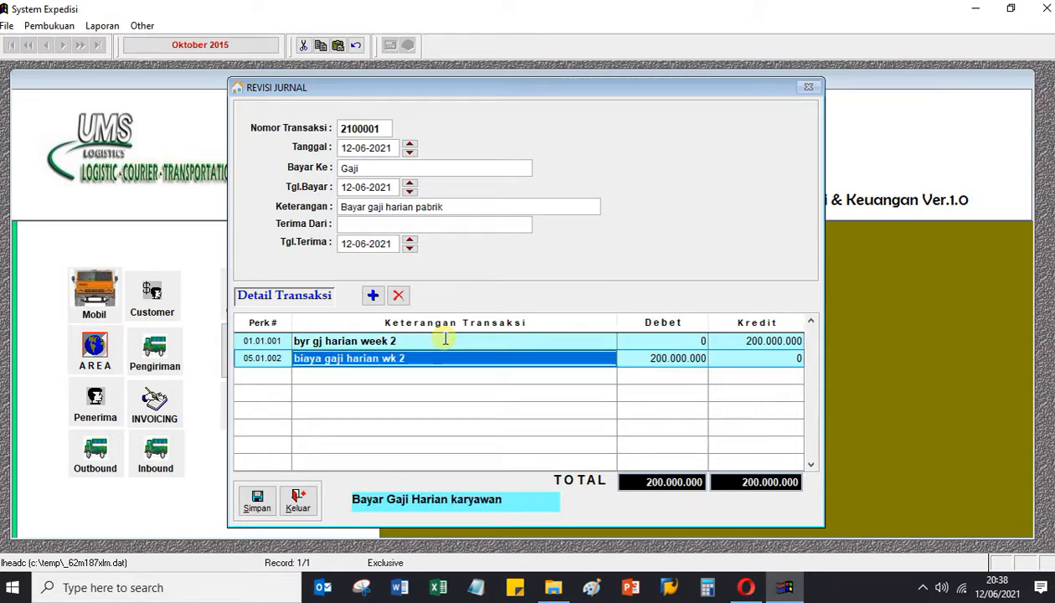
key(Up)
key(Down)
key(Up)
key(Down)
key(Up)
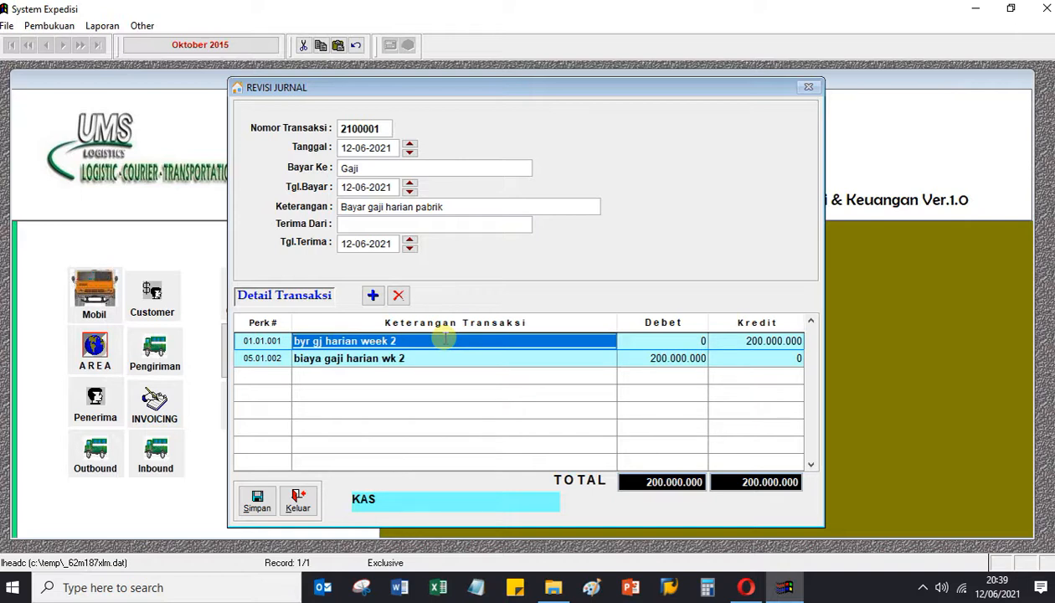
click(267, 500)
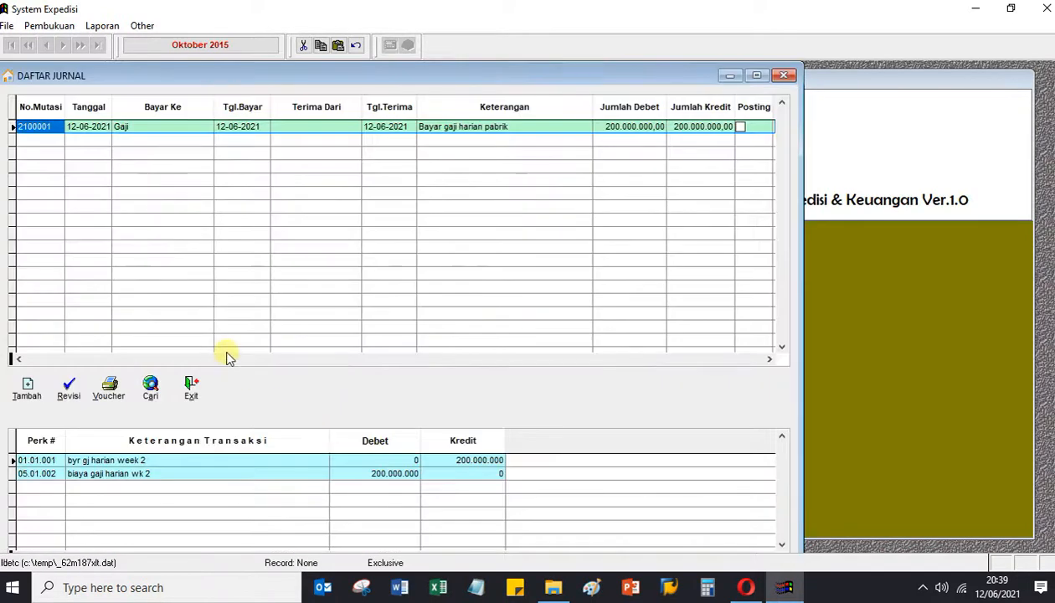
click(108, 386)
Preview the journal 2100001 voucher on screen, then close everything back to the main menu.
click(373, 368)
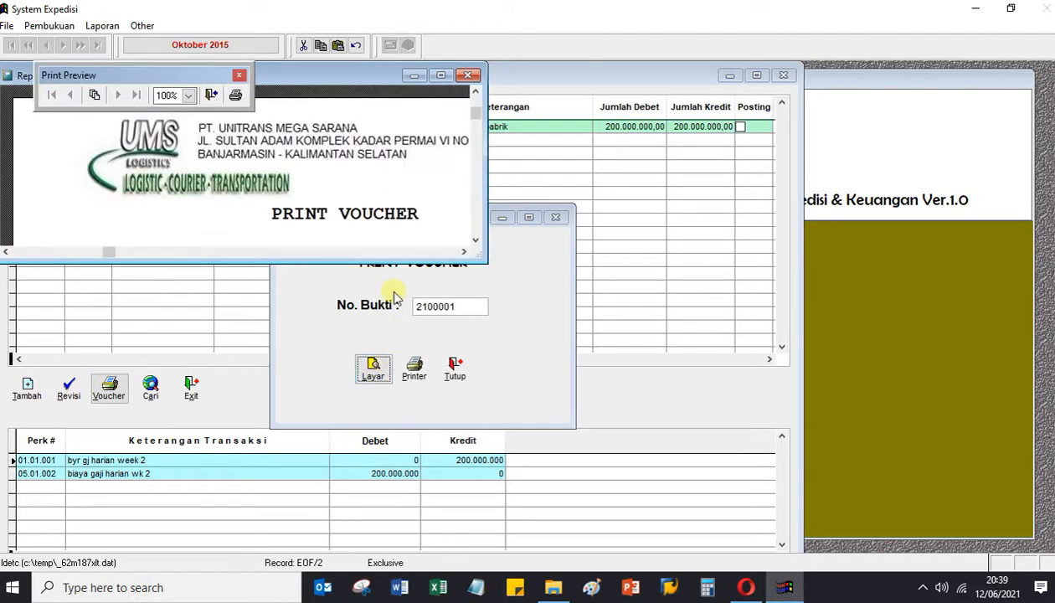
drag(481, 261, 727, 472)
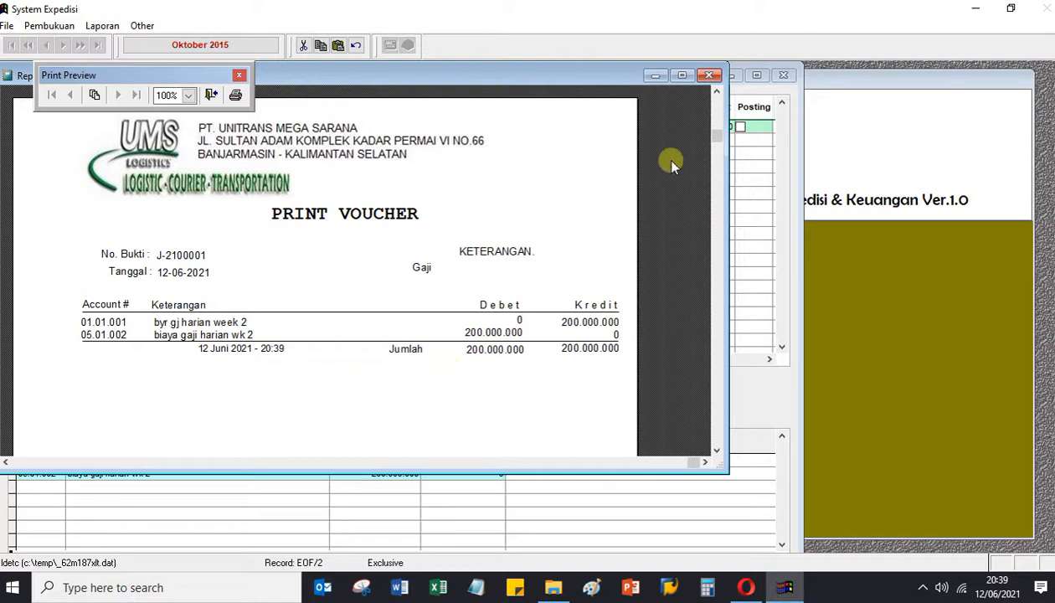
click(709, 75)
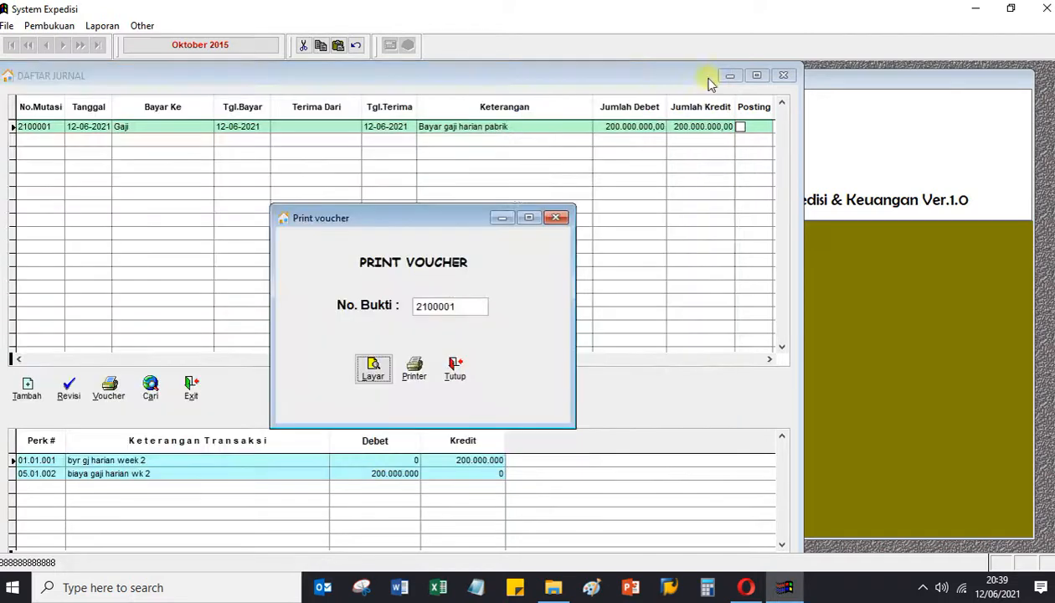
click(456, 370)
click(192, 387)
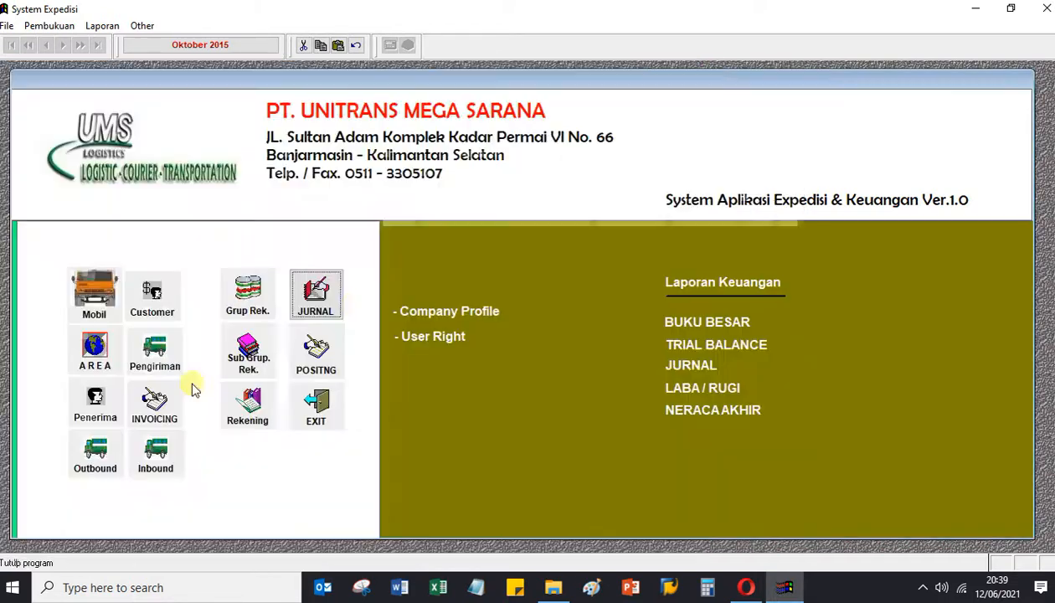
click(321, 315)
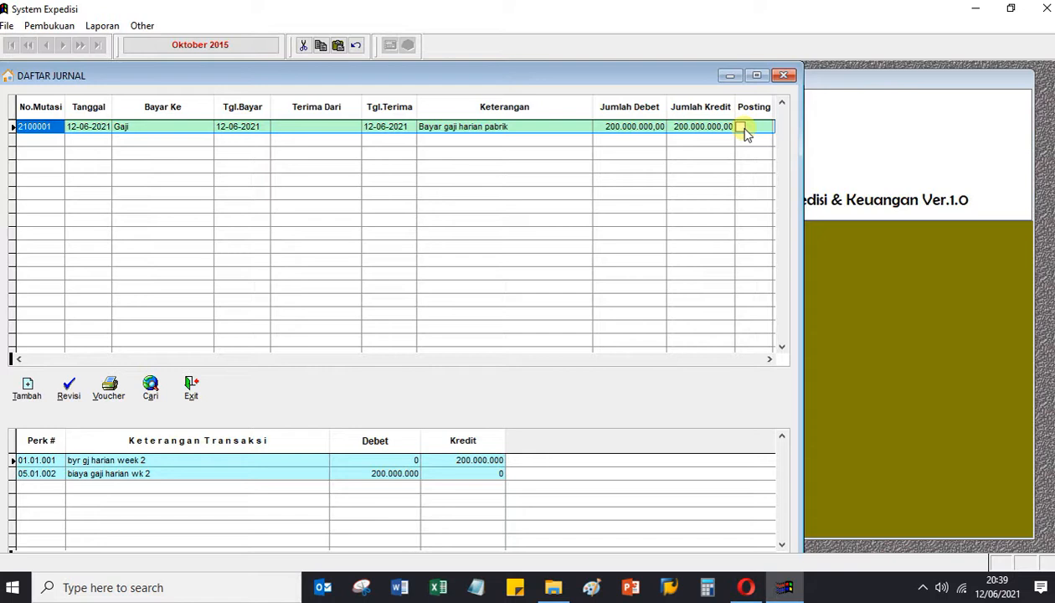
click(191, 389)
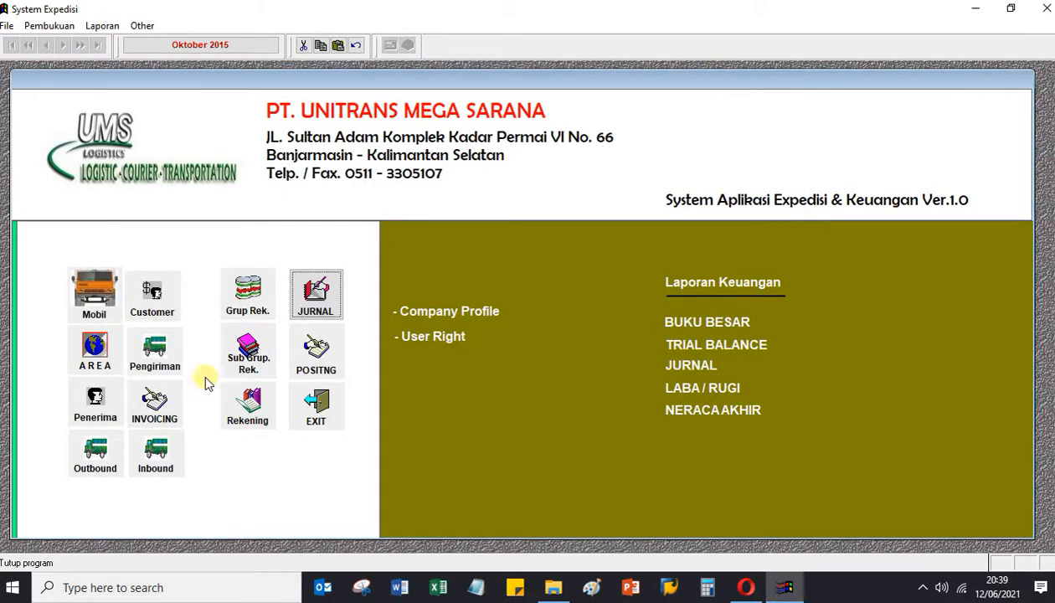
Preview the ledger for account 01.01.001 showing a -200.000.000 balance, then close it.
click(715, 323)
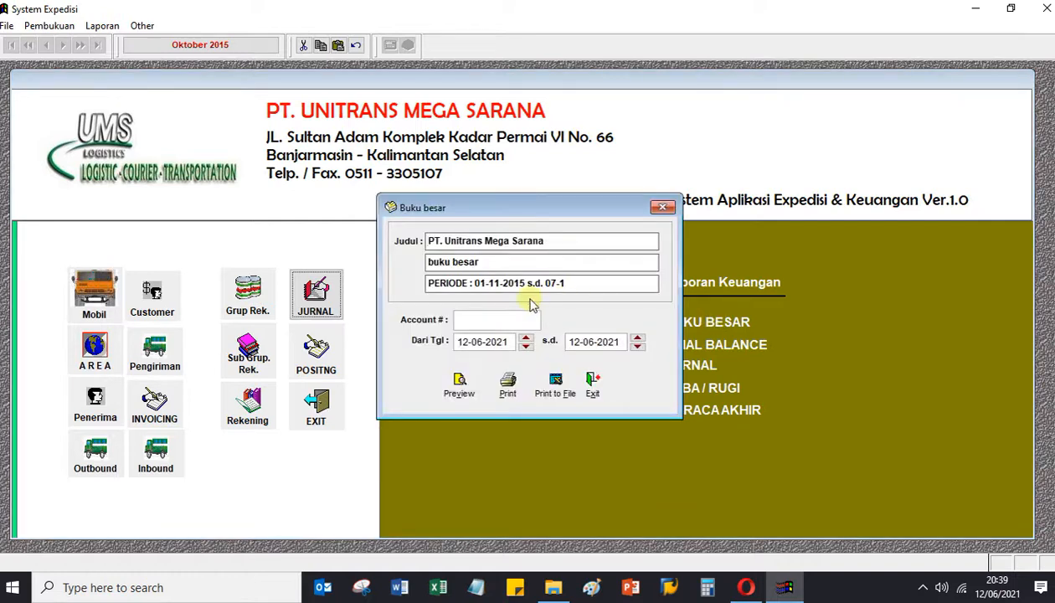
double_click(480, 319)
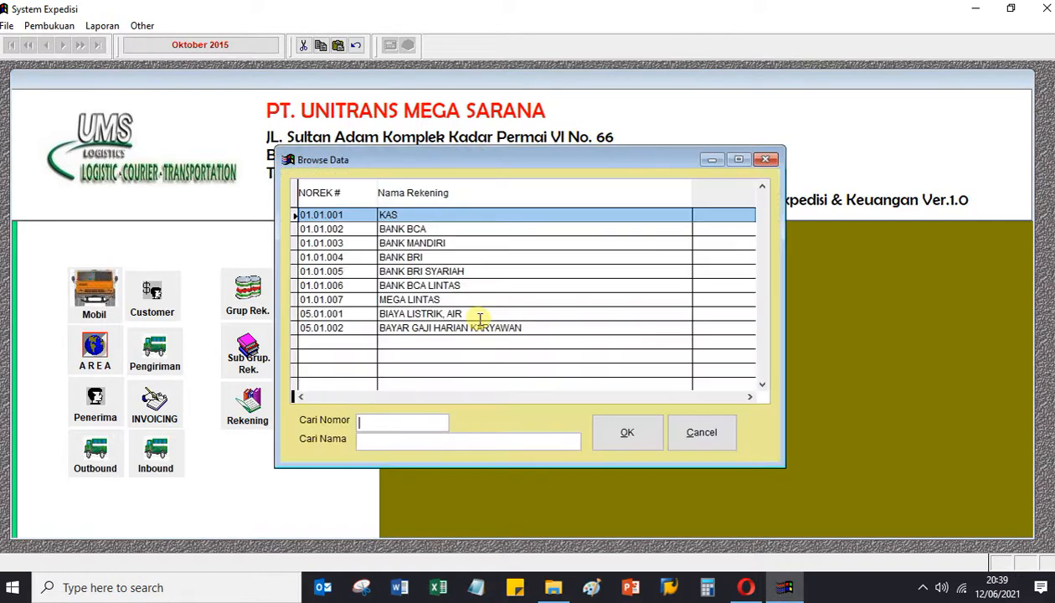
key(Return)
click(459, 383)
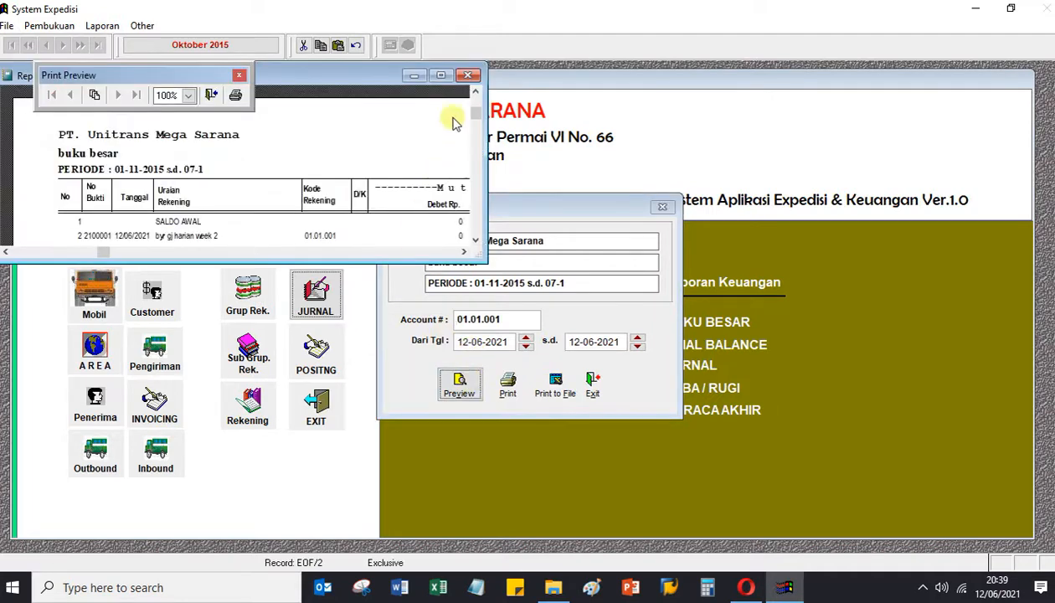
click(441, 75)
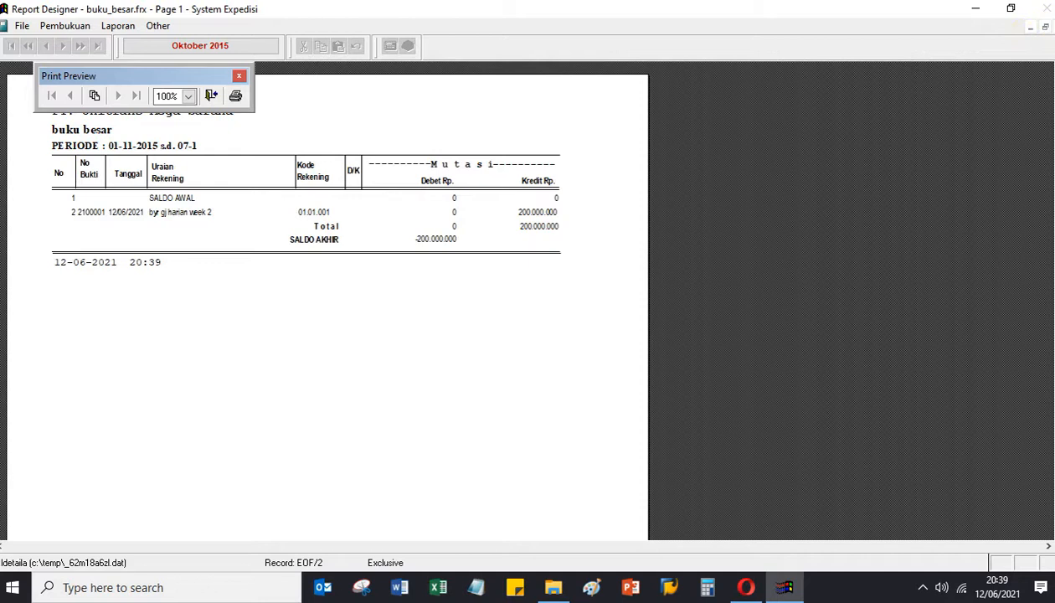
click(1044, 27)
click(591, 385)
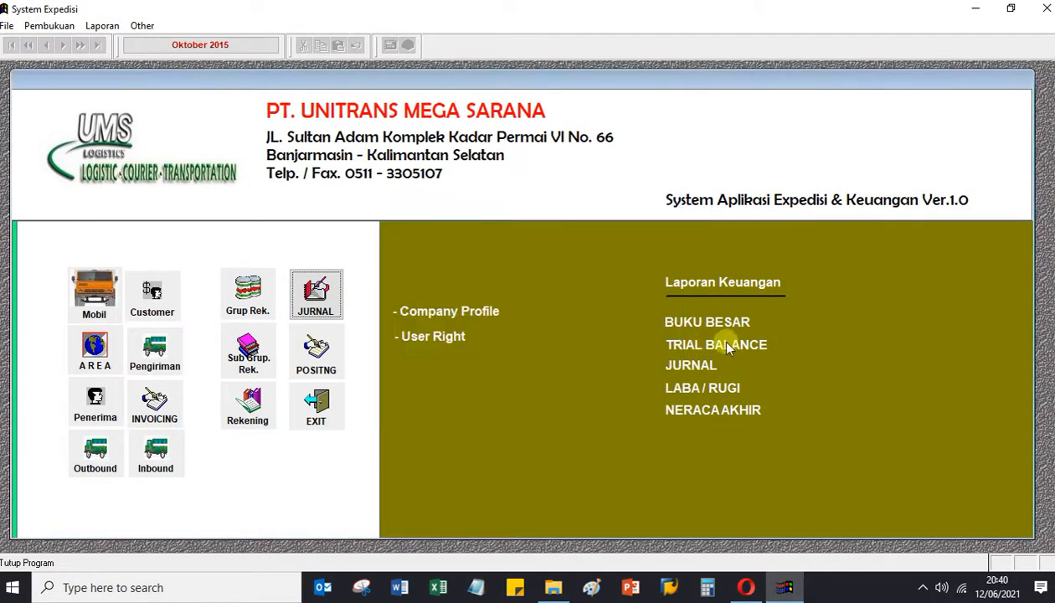
click(726, 346)
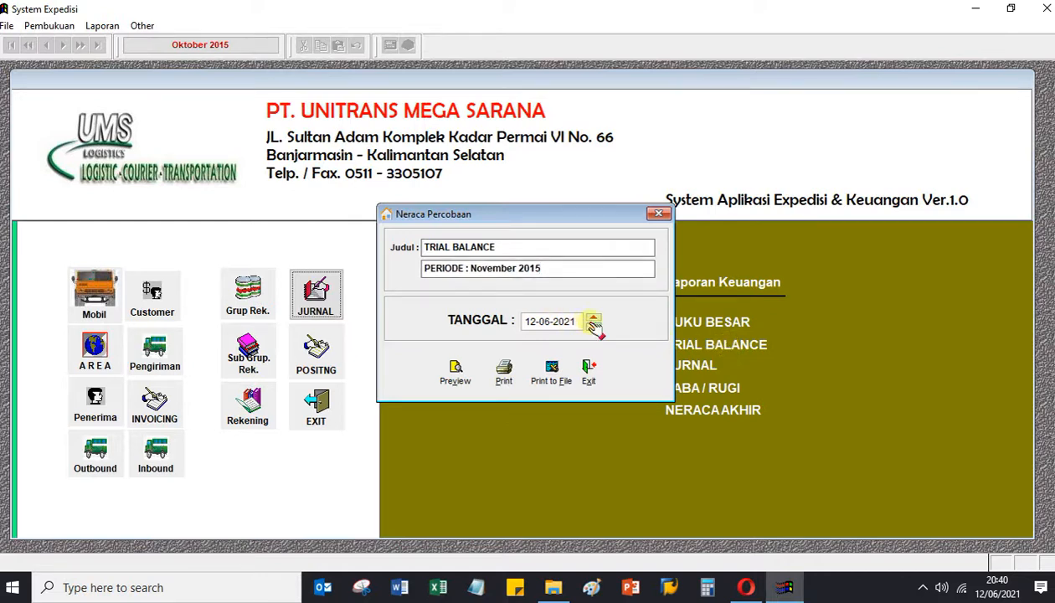
click(459, 374)
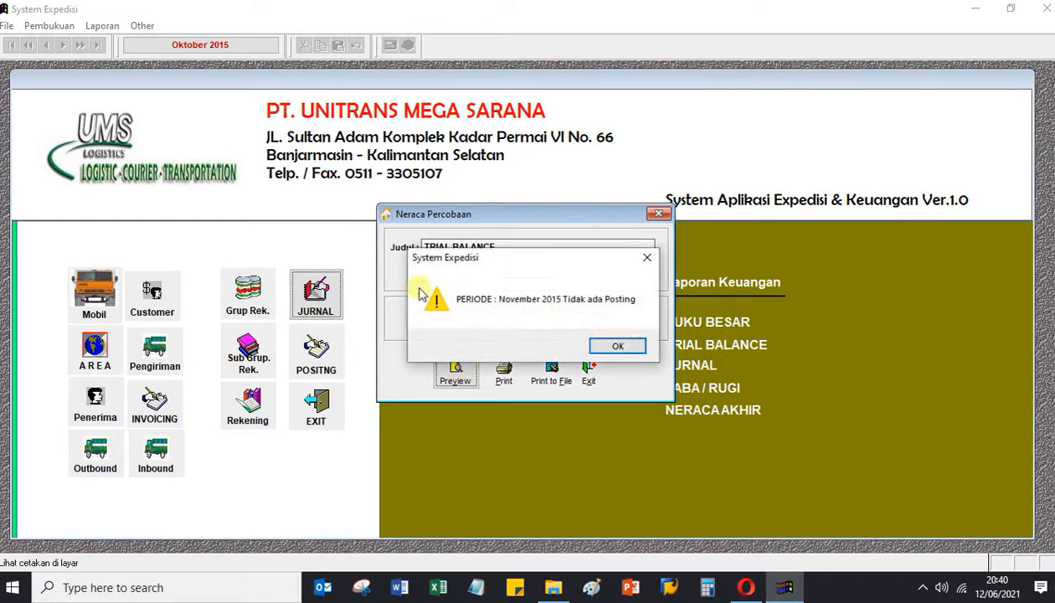
click(609, 341)
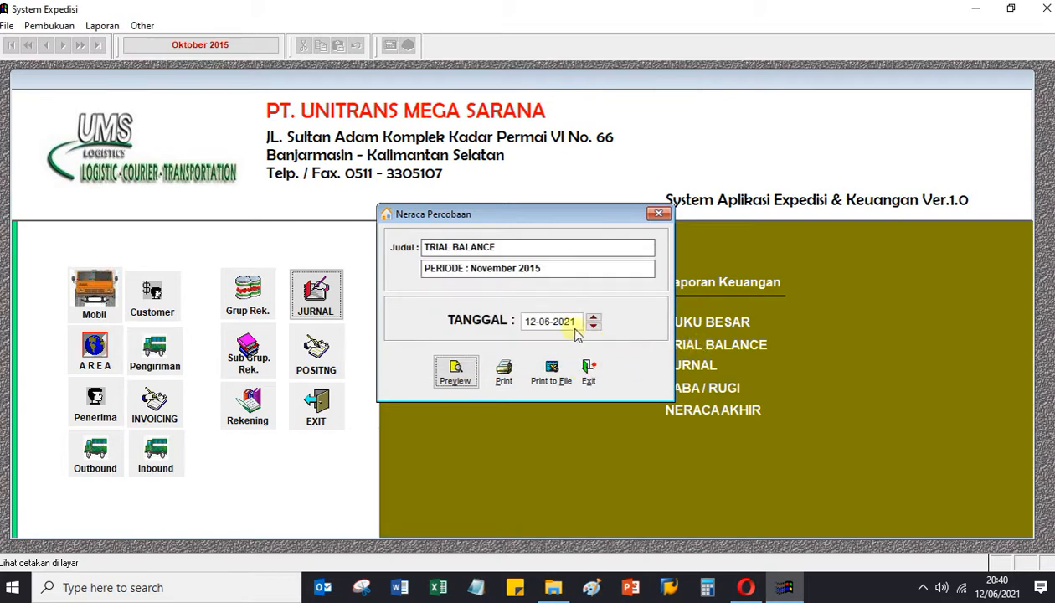
click(601, 384)
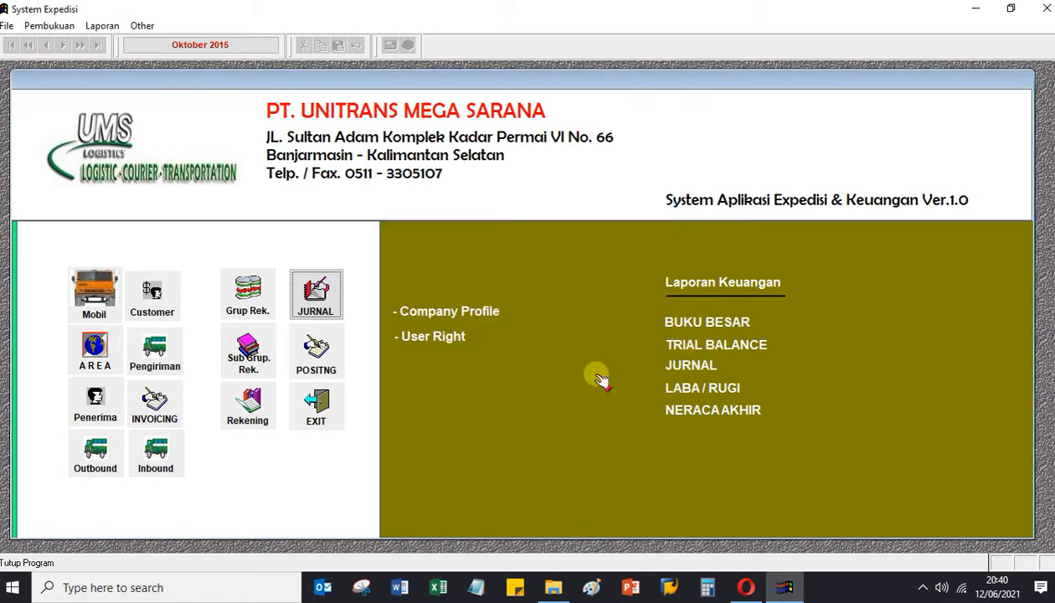
click(692, 361)
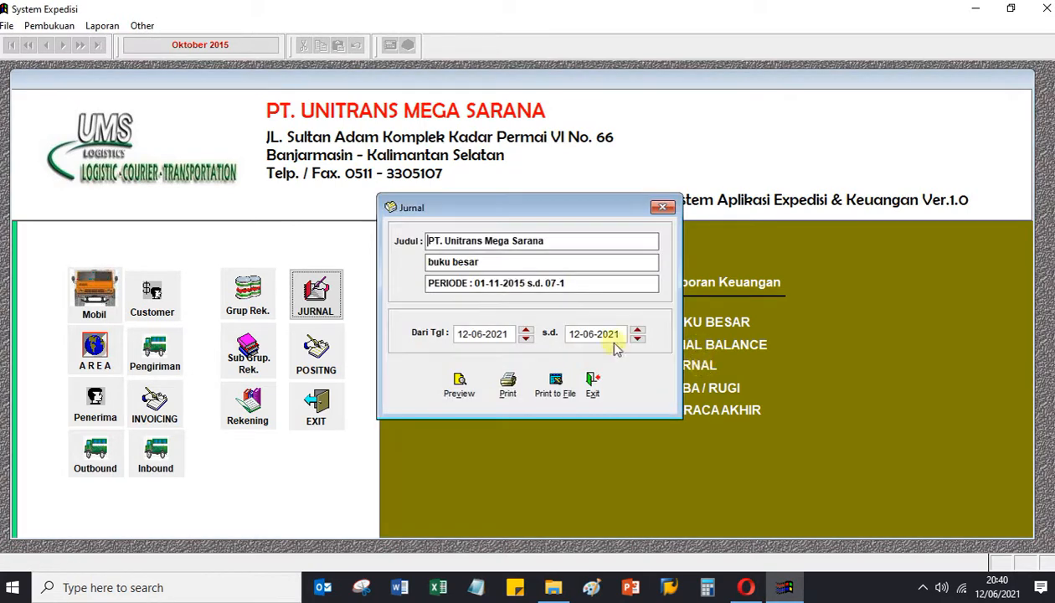
click(462, 387)
click(447, 75)
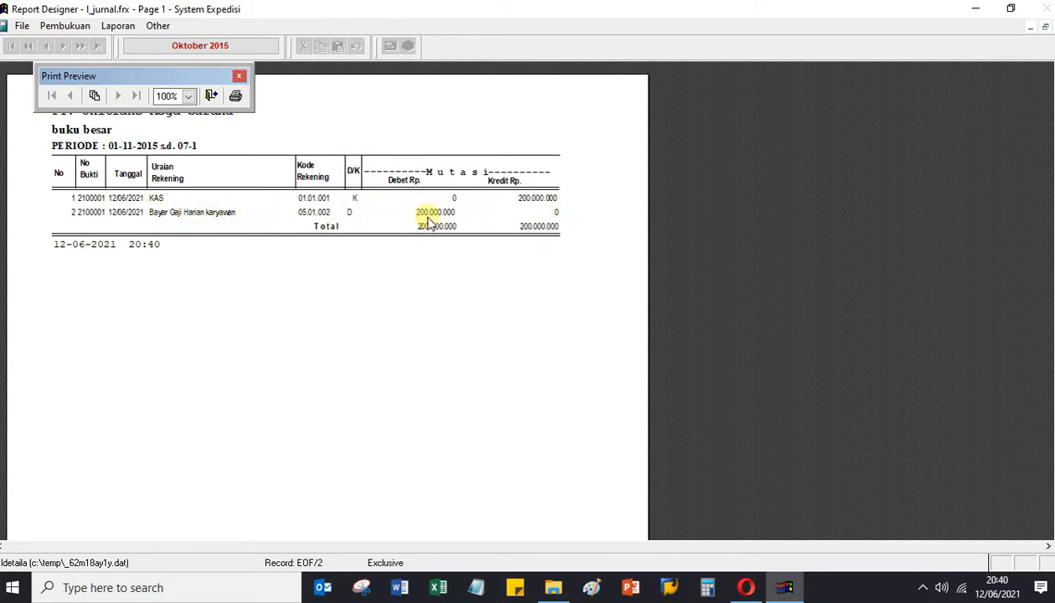
click(1044, 26)
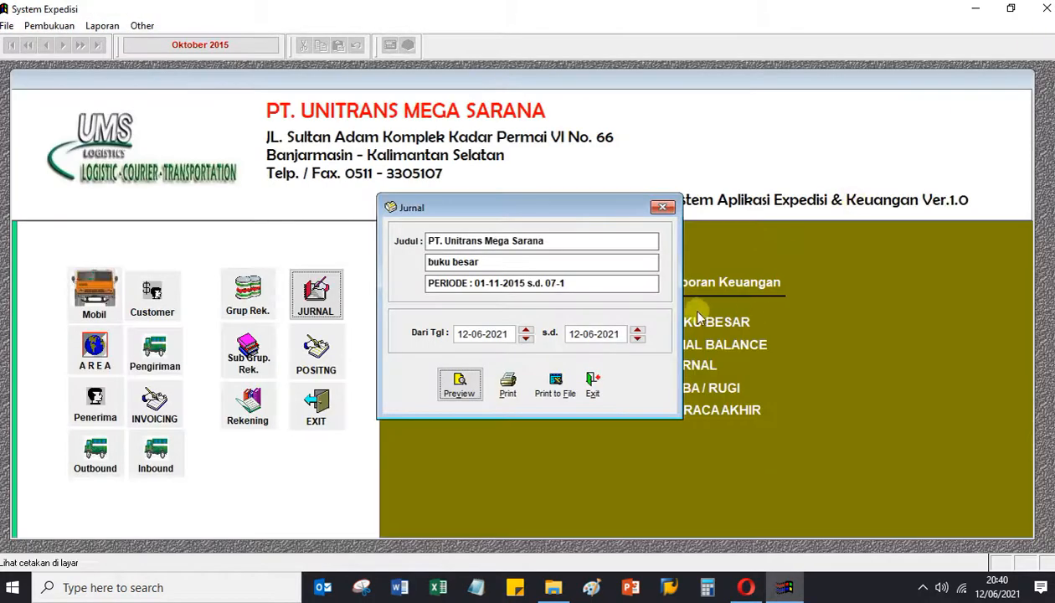
click(599, 383)
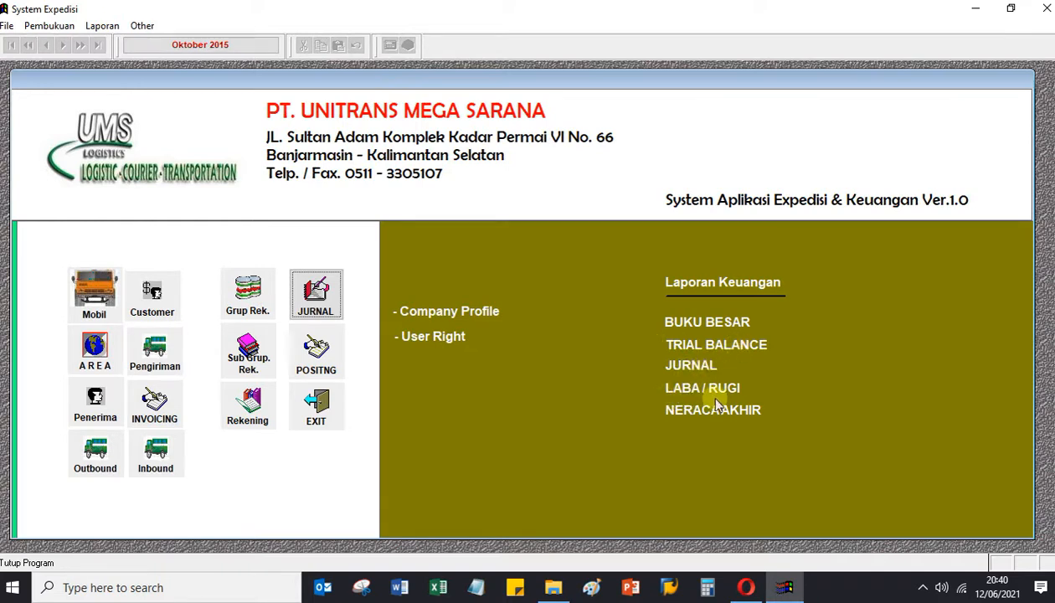
Run posting for 12-06-2021 and verify journal 2100001 is marked posted.
click(311, 293)
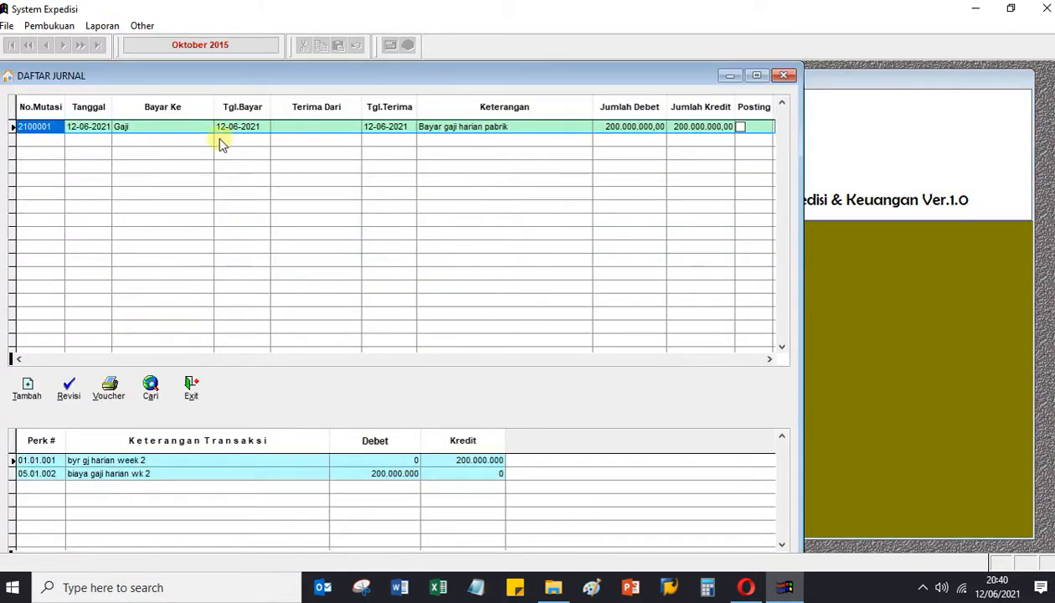
click(193, 385)
click(316, 352)
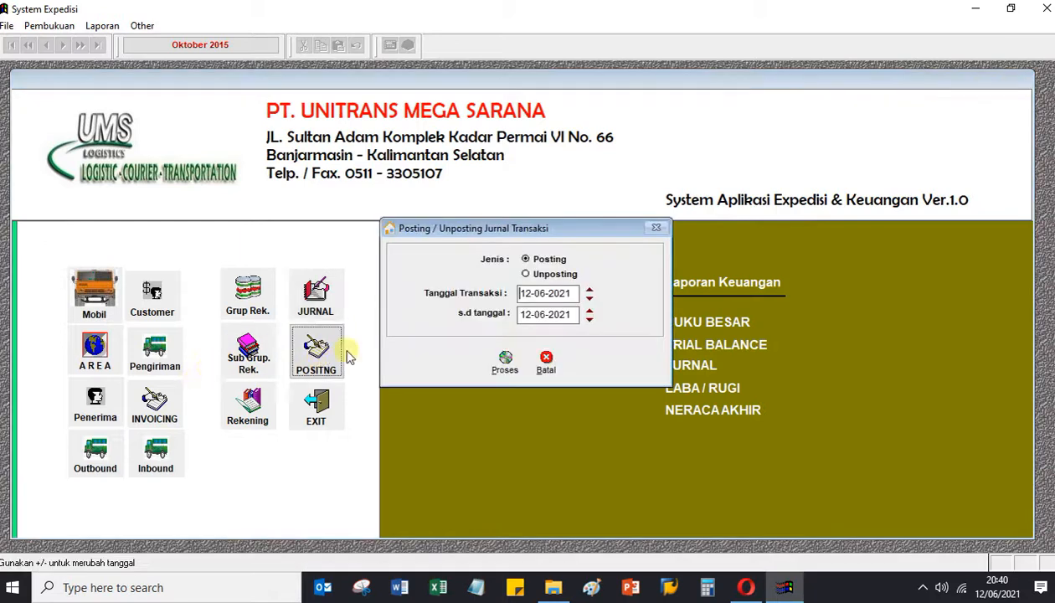
click(526, 276)
click(525, 260)
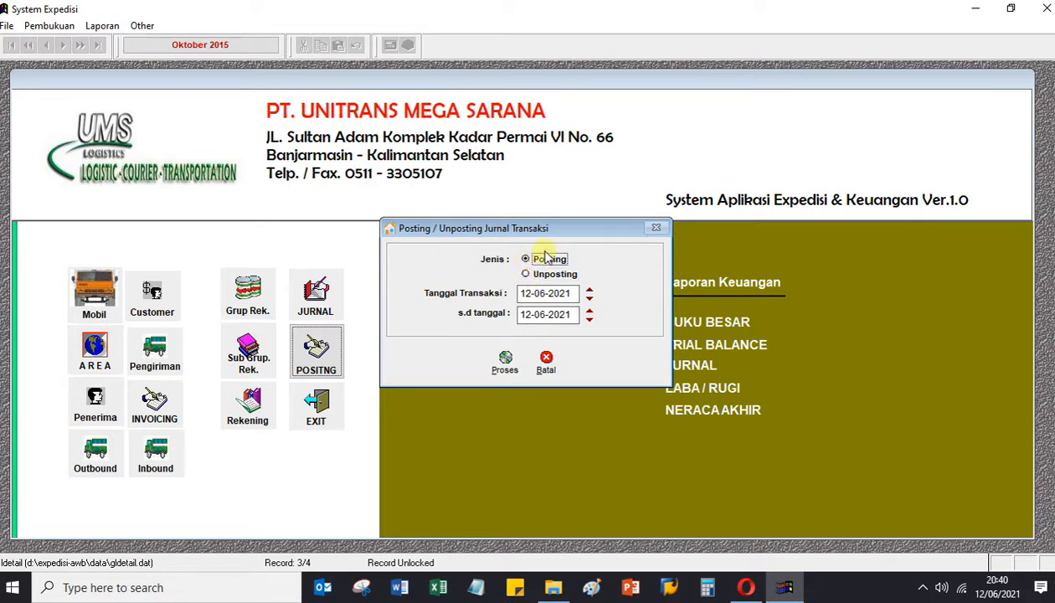
click(505, 363)
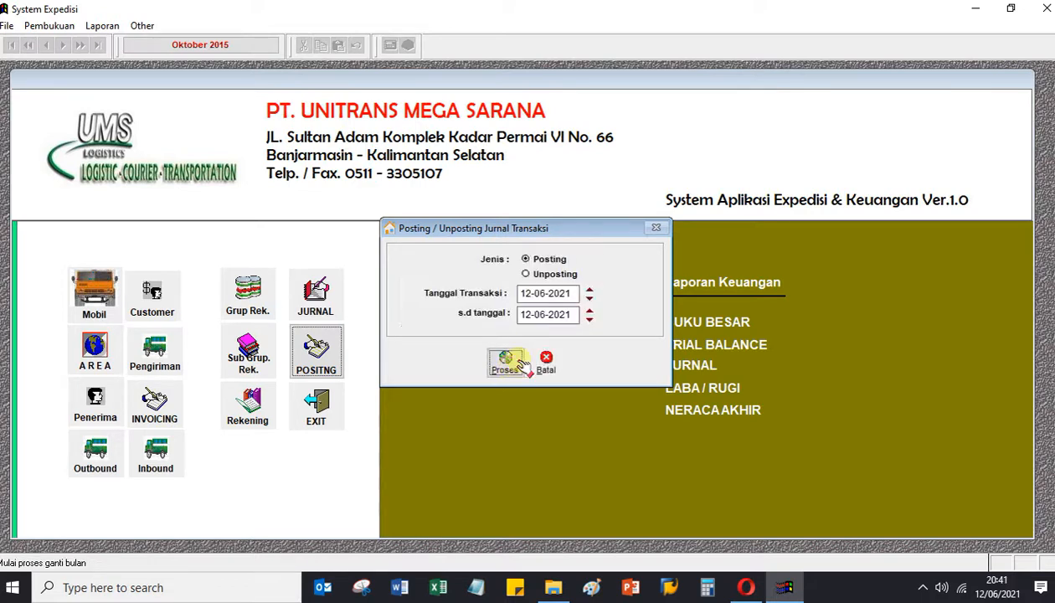
click(546, 361)
click(323, 303)
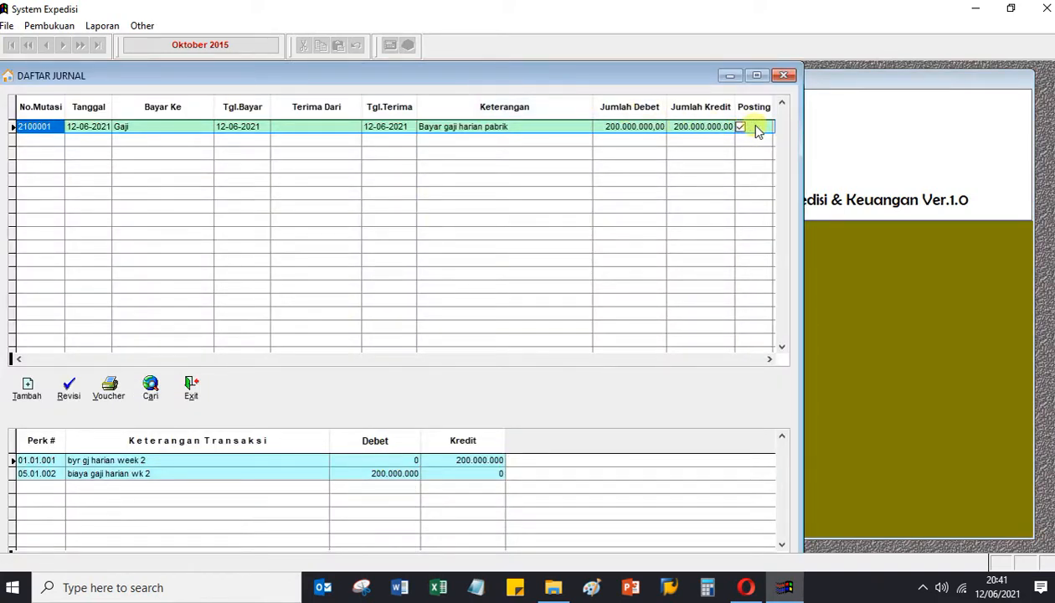
click(192, 387)
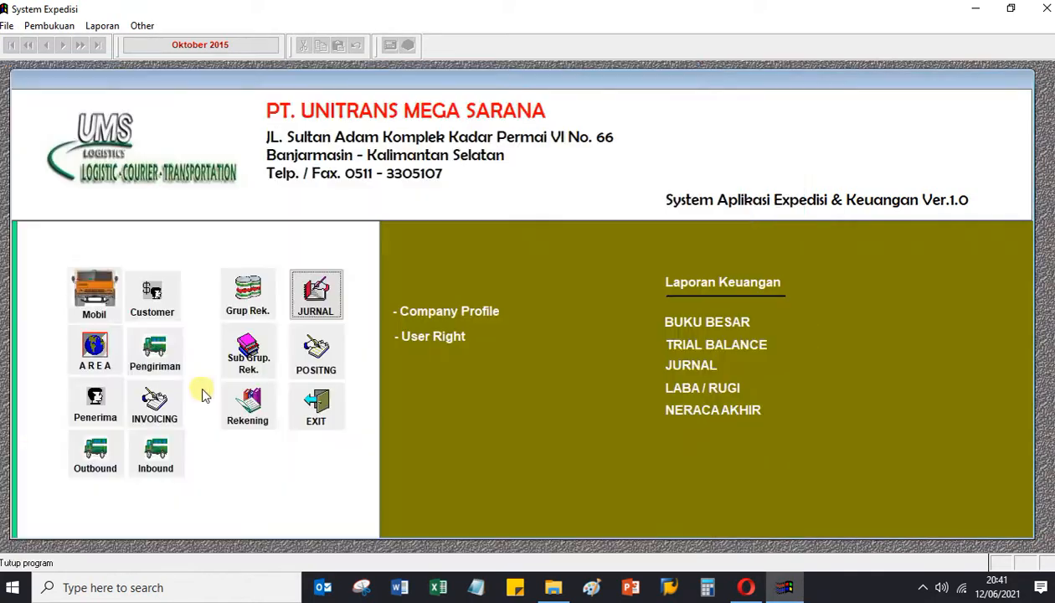
click(675, 325)
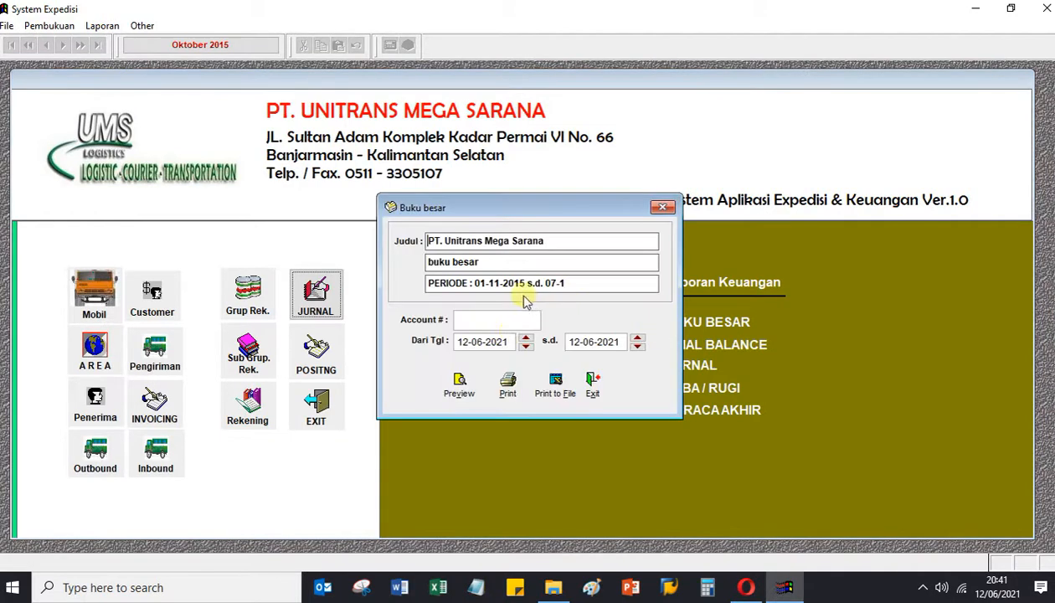
click(584, 383)
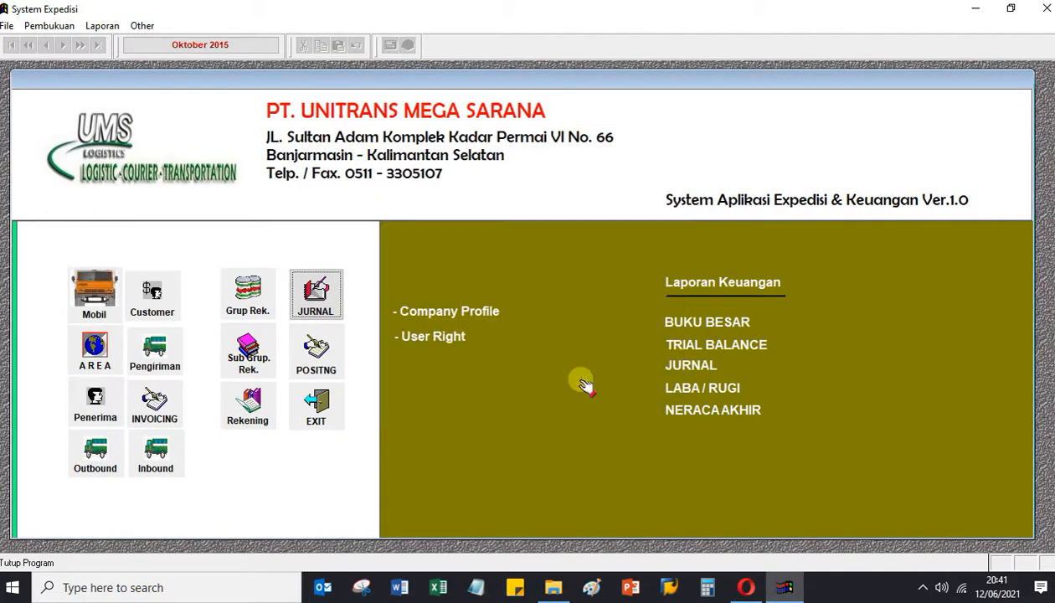
click(736, 345)
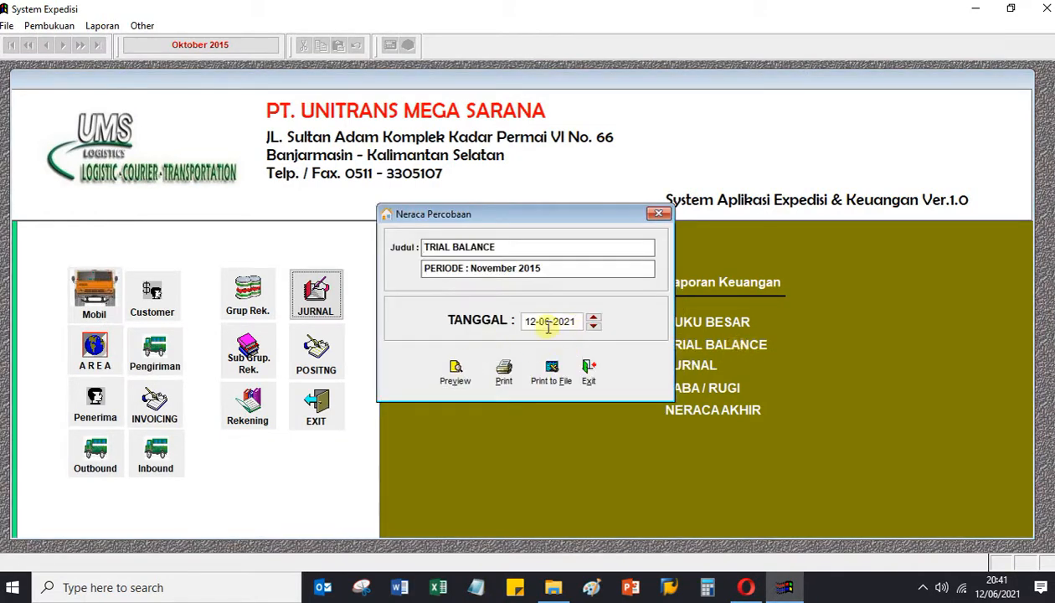
click(455, 369)
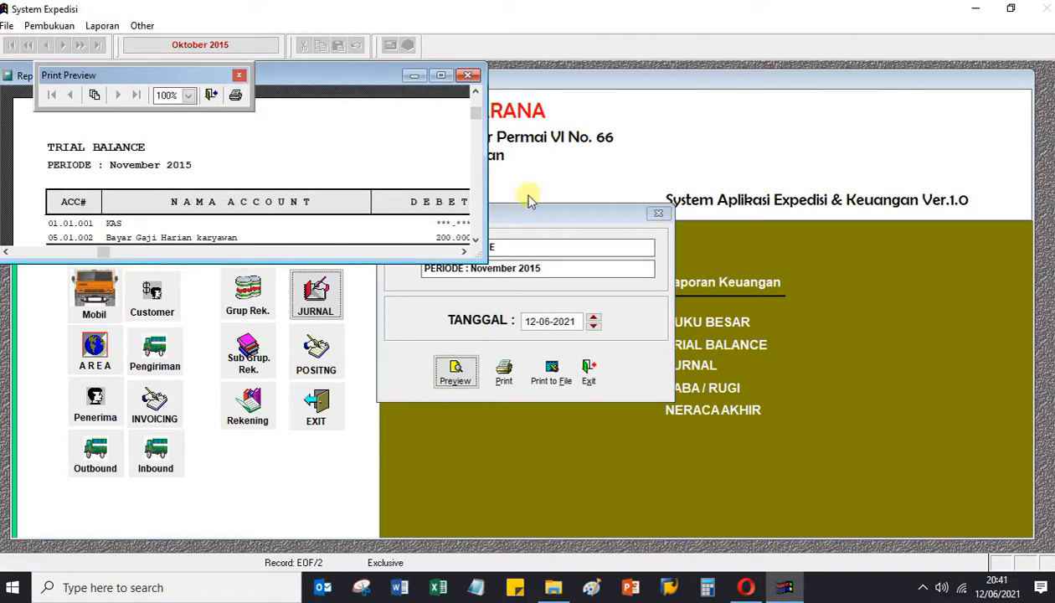
drag(485, 261, 789, 425)
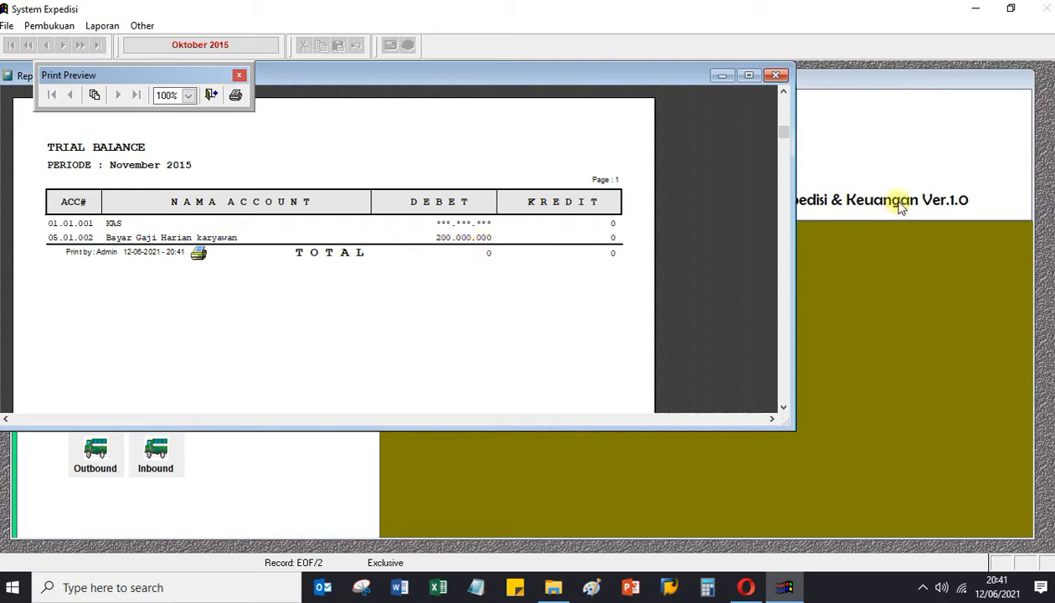
click(776, 75)
click(589, 373)
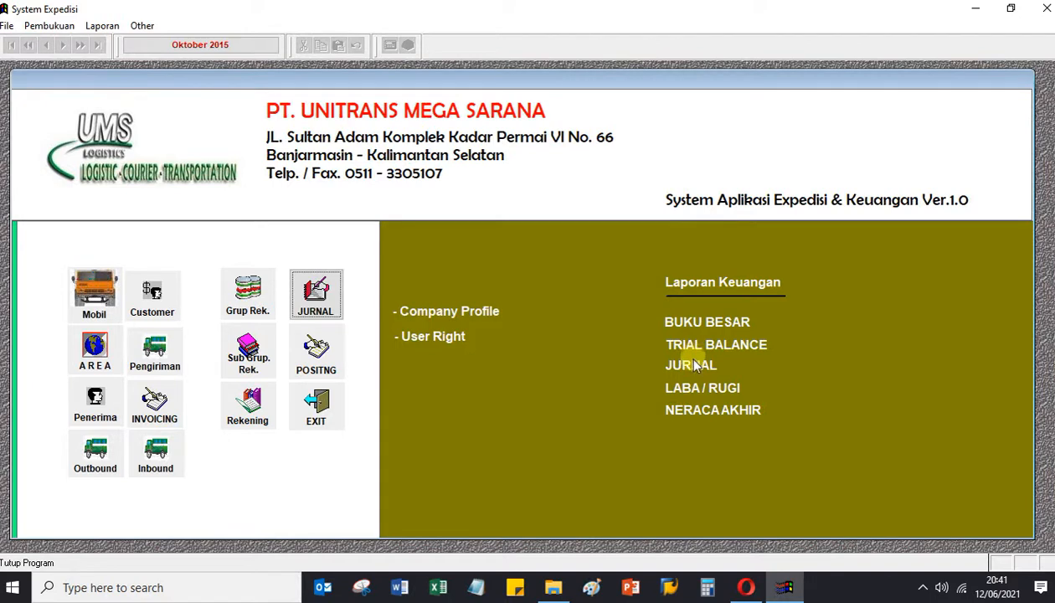
Preview the profit/loss report with its 200.000.000 wages debit, then close its settings.
click(682, 381)
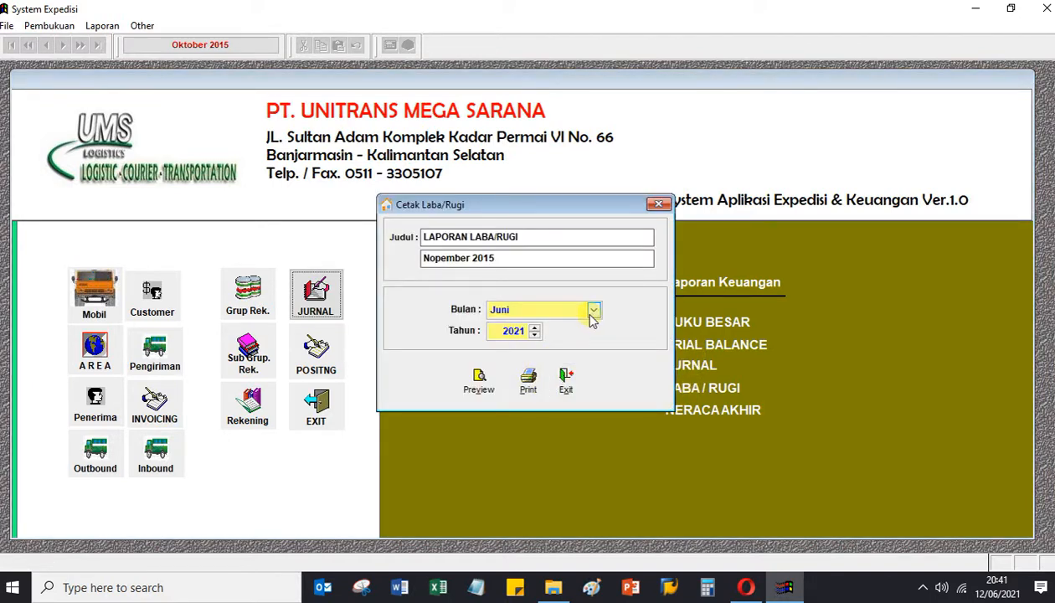
click(478, 381)
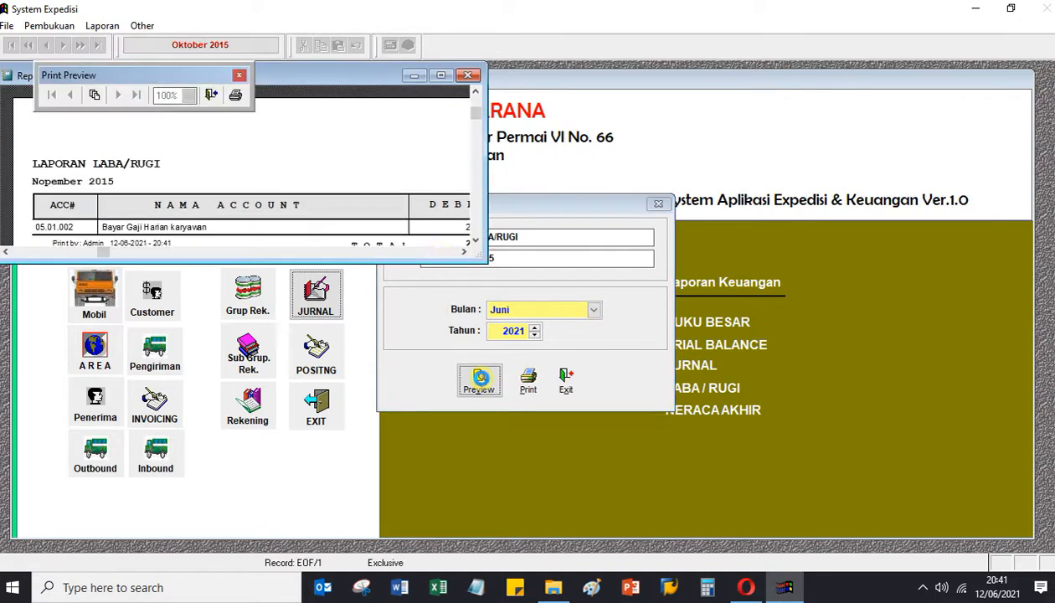
drag(482, 258, 819, 390)
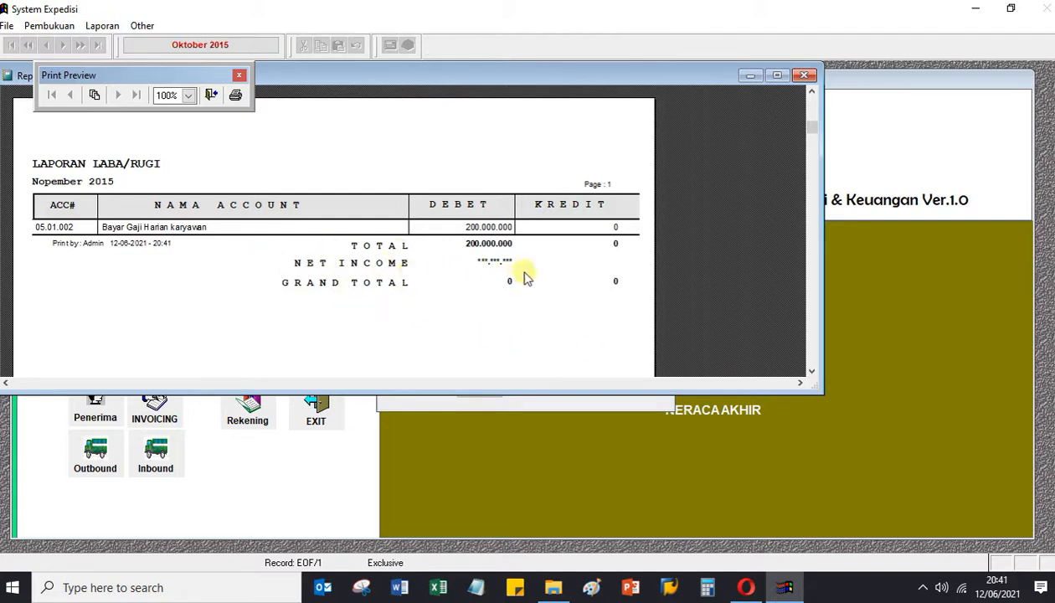
click(803, 75)
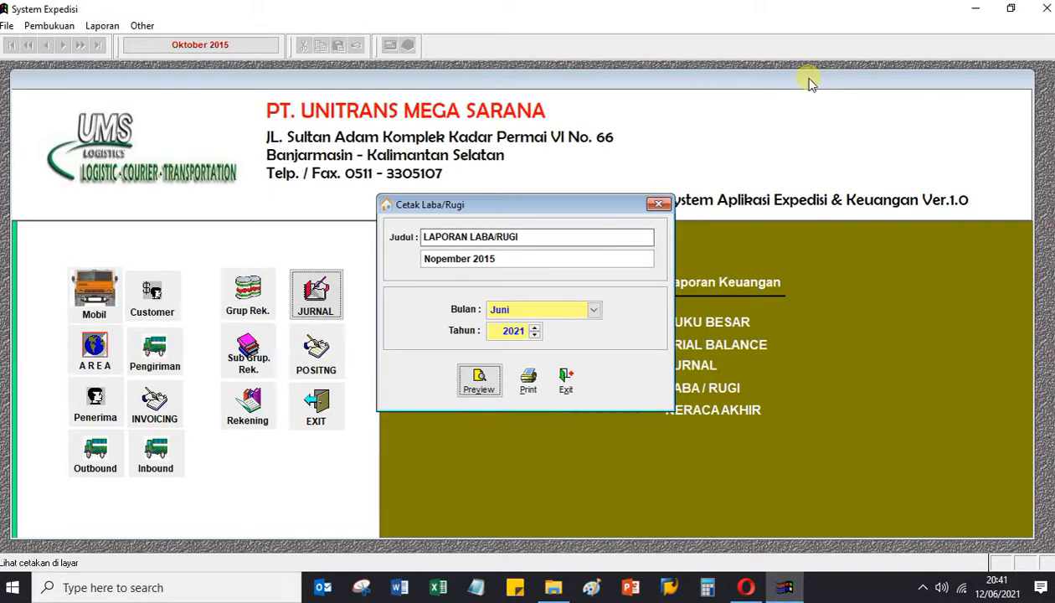
click(566, 381)
Preview the NERACA AKHIR report, showing 200.000.000 wages debit, enlarged, then close it and its settings.
click(718, 410)
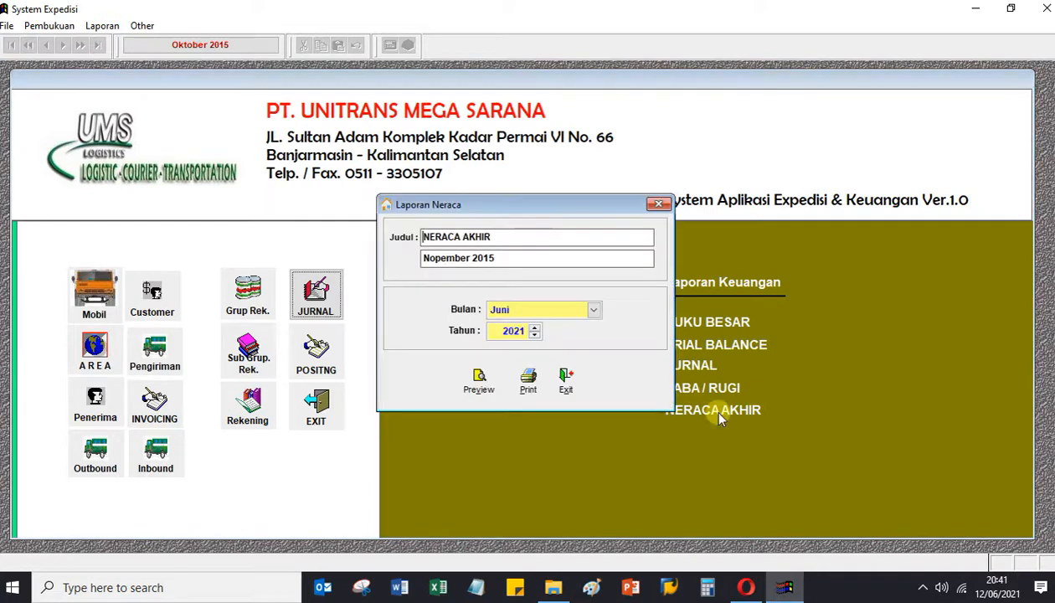
click(478, 382)
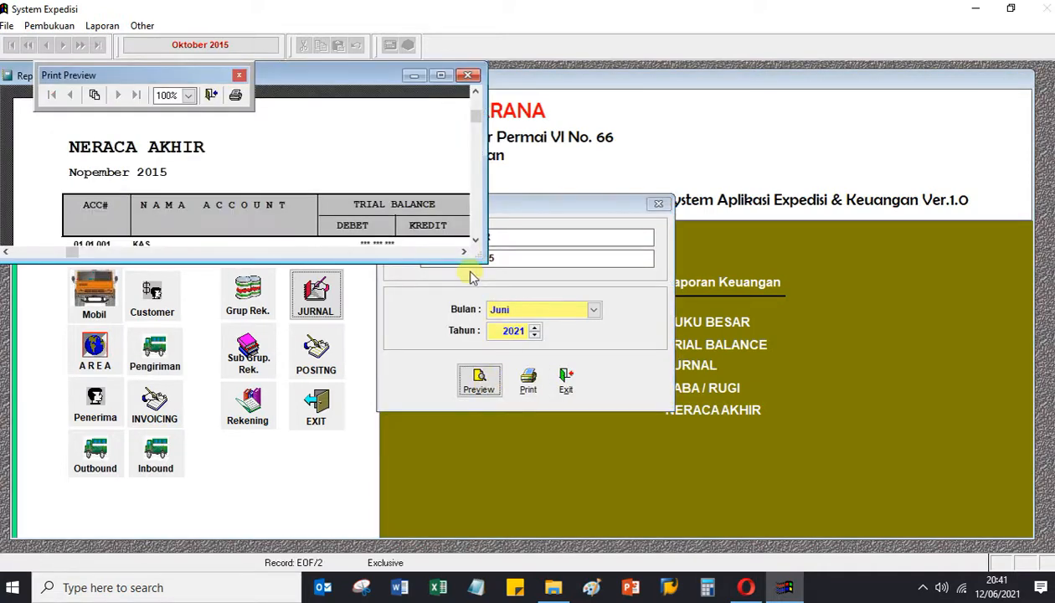
drag(481, 258, 770, 408)
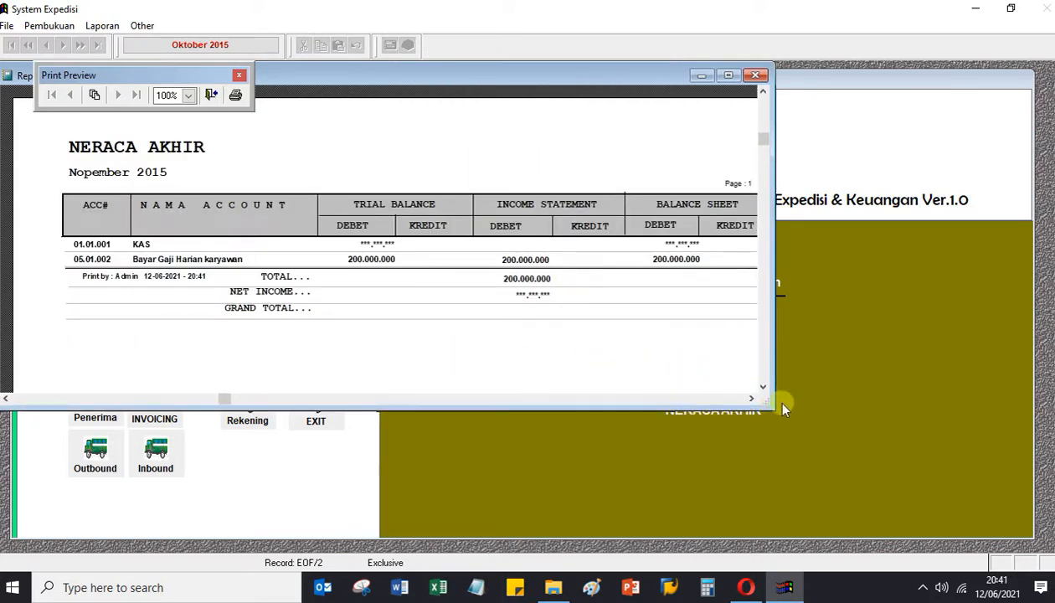
drag(772, 407, 890, 455)
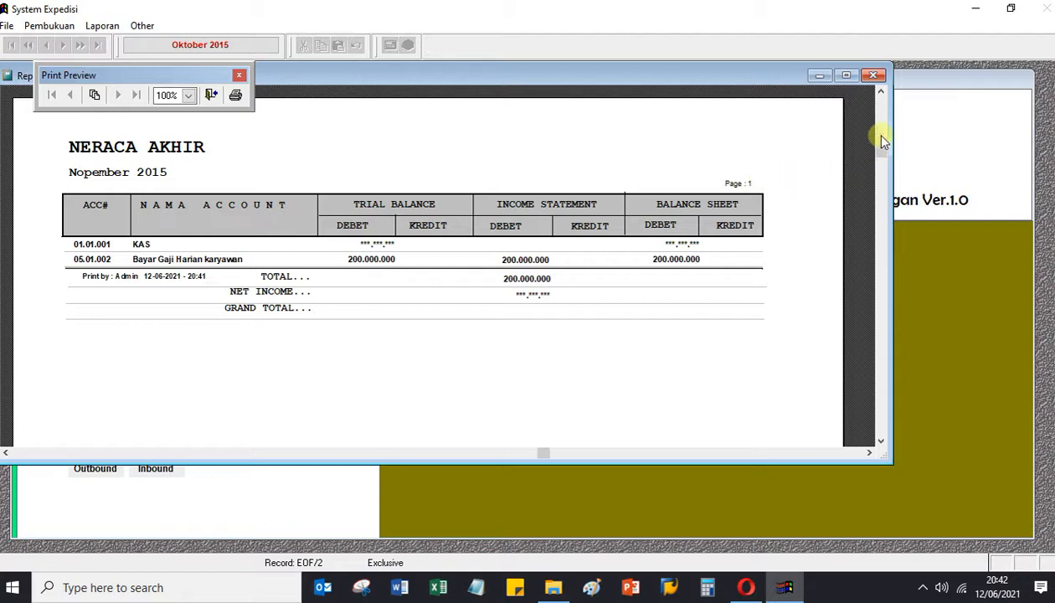
click(872, 77)
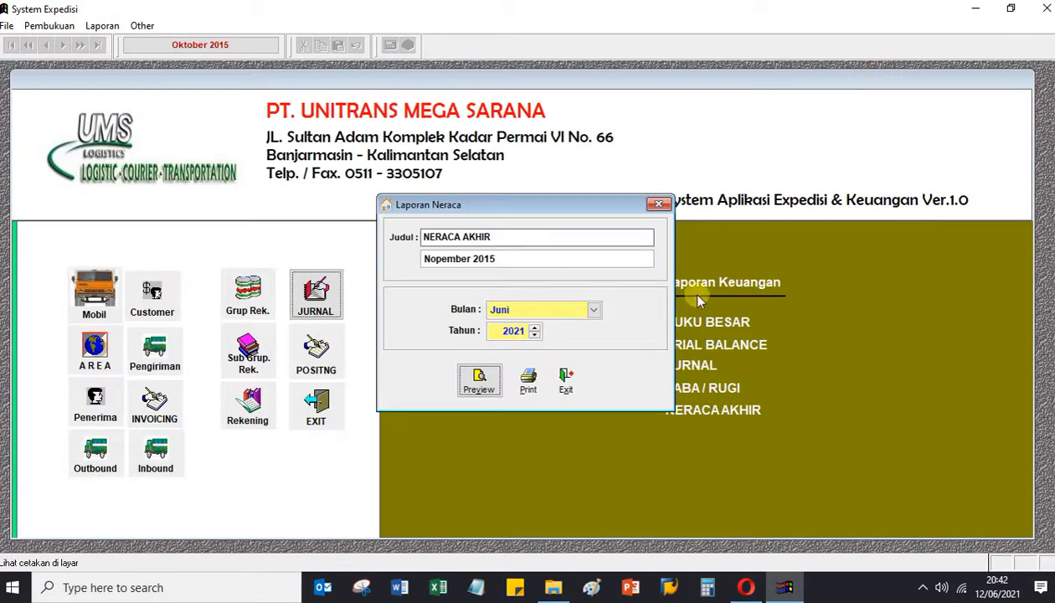
click(567, 381)
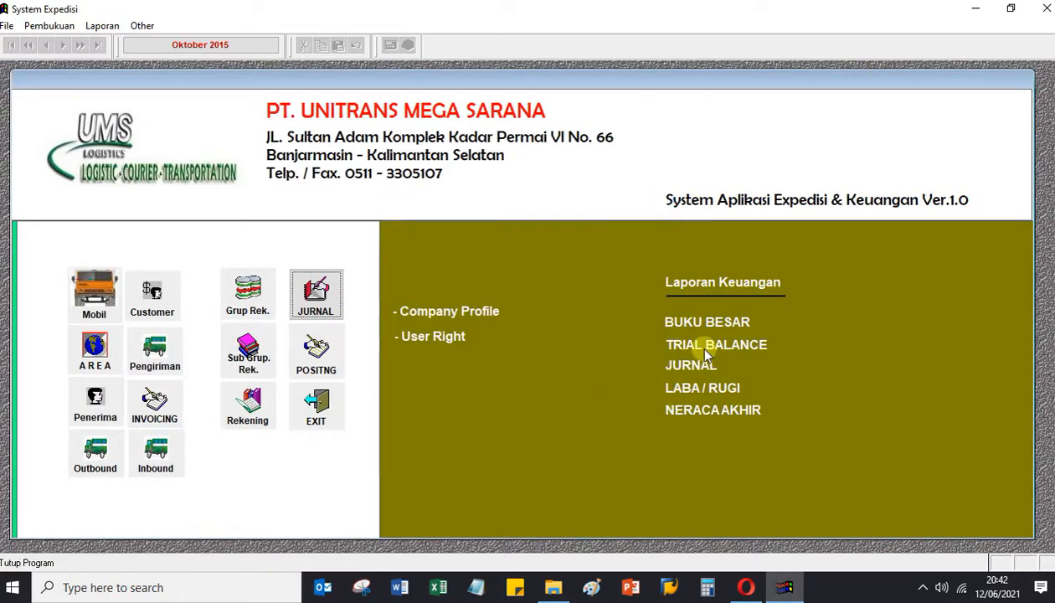